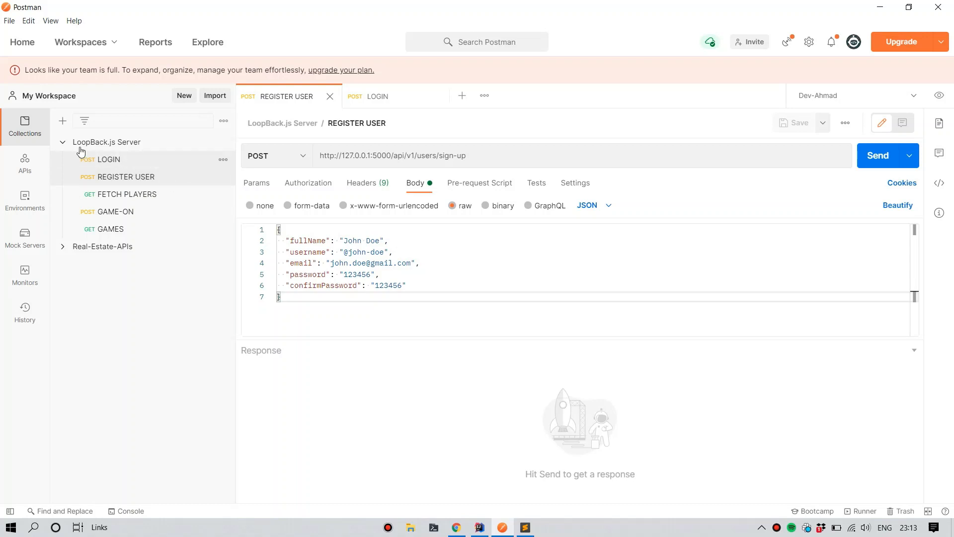
Browse the requests in the LoopBack.js Server collection and the folders inside the Real-Estate-APIs collection
{"action": "left_click", "coordinate": [63, 144]}
{"action": "left_click", "coordinate": [62, 142]}
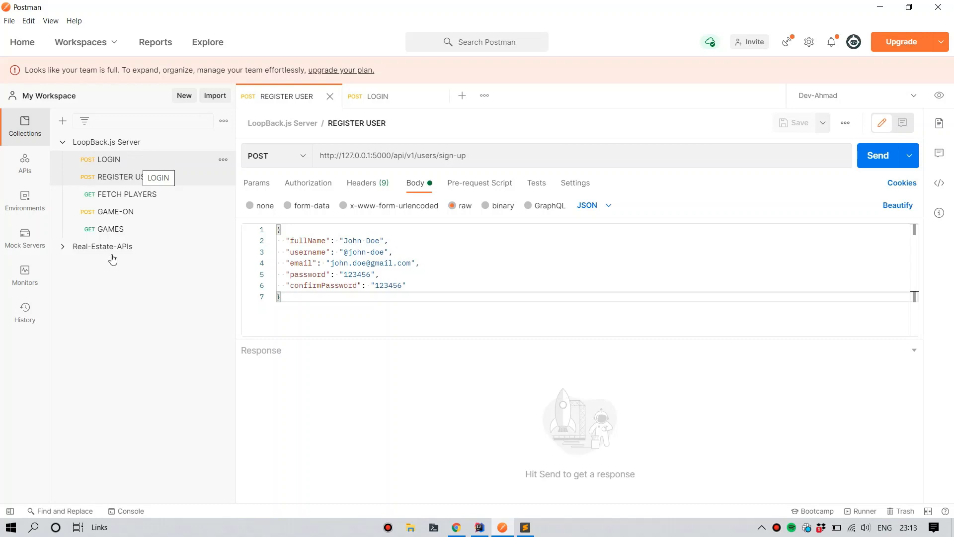
{"action": "left_click", "coordinate": [62, 249]}
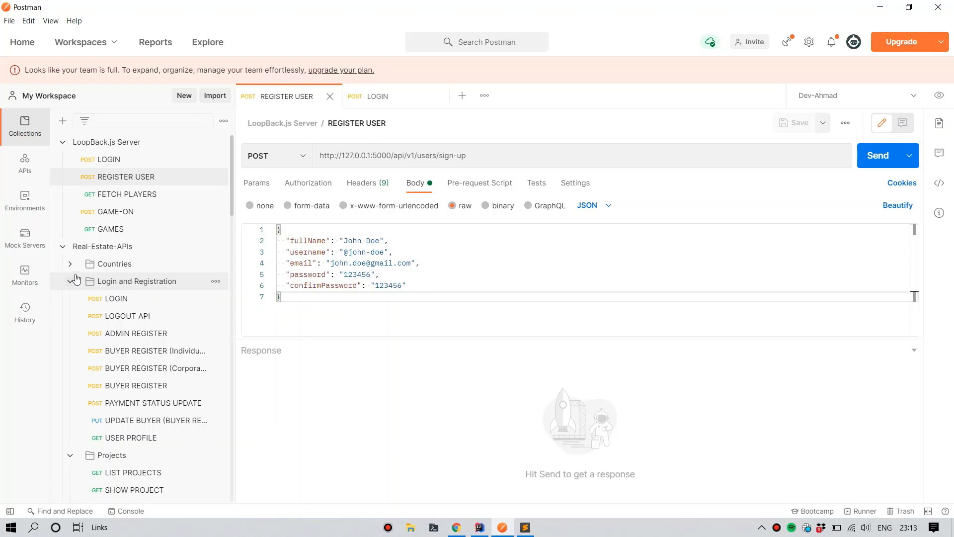
{"action": "left_click", "coordinate": [64, 247]}
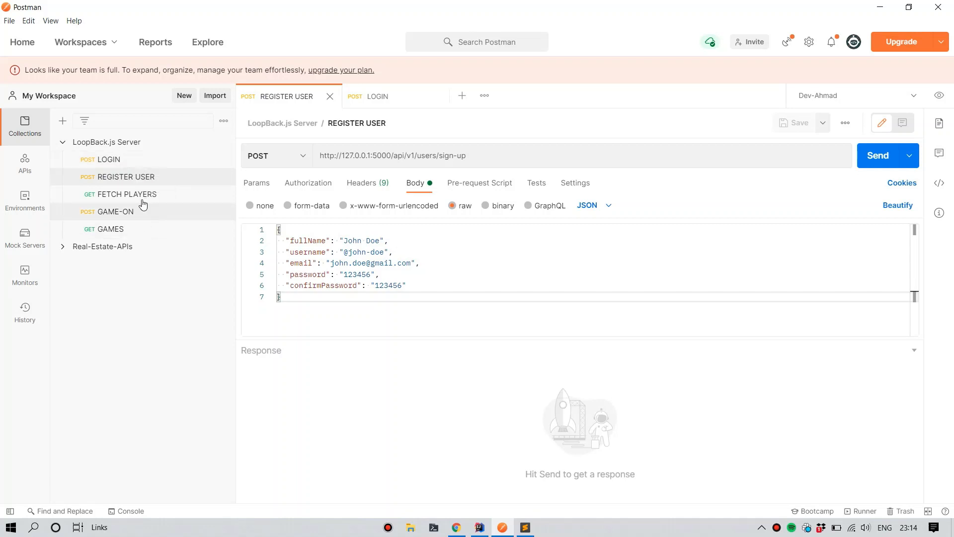
Examine the LOGIN request's HTTP method, full URL and JSON body in the LoopBack.js Server collection
{"action": "left_click", "coordinate": [130, 161]}
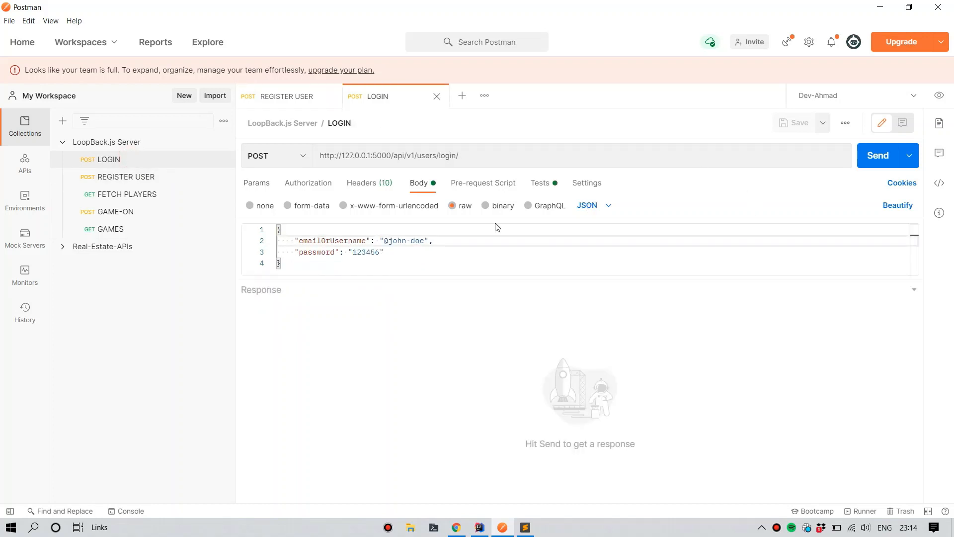
{"action": "left_click_drag", "start_coordinate": [479, 156], "coordinate": [340, 155]}
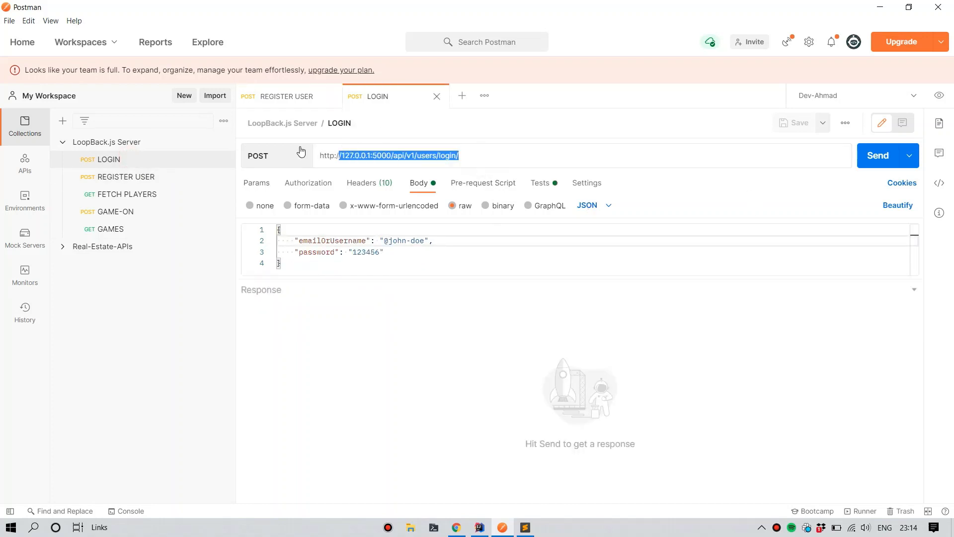
{"action": "left_click", "coordinate": [298, 154]}
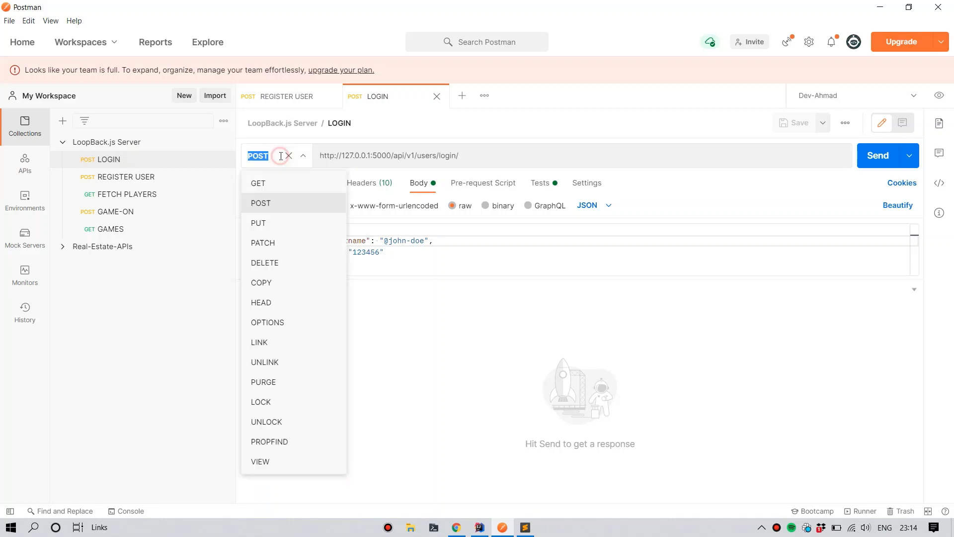
{"action": "triple_click", "coordinate": [424, 155]}
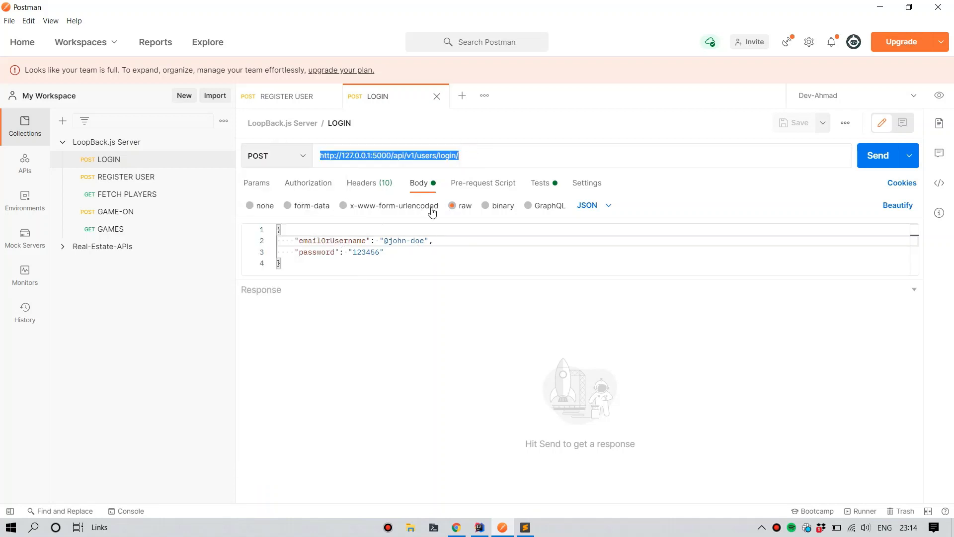
{"action": "left_click", "coordinate": [338, 262]}
{"action": "key", "text": "ctrl+a"}
{"action": "left_click", "coordinate": [412, 253]}
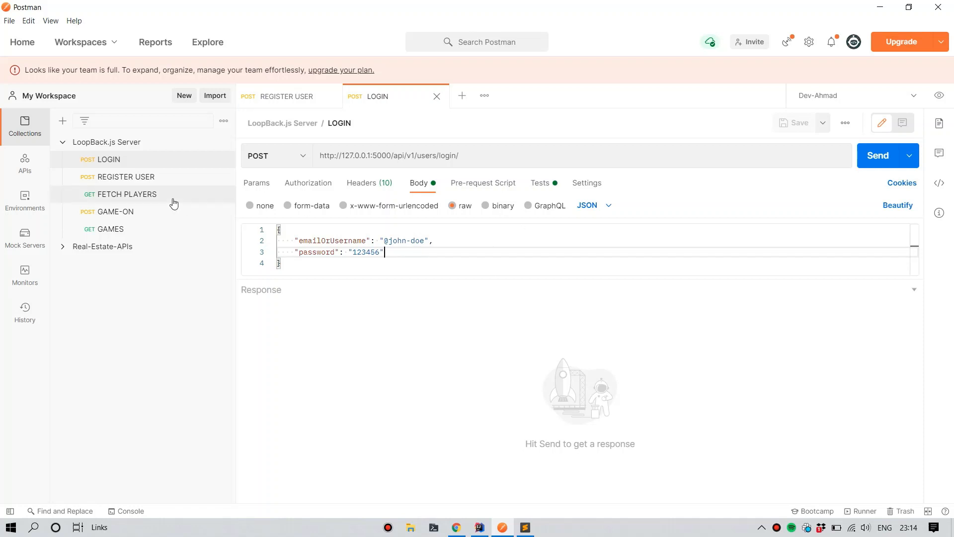
Try entering a Bearer value for the Authorization header of the FETCH PLAYERS request
{"action": "left_click", "coordinate": [129, 195]}
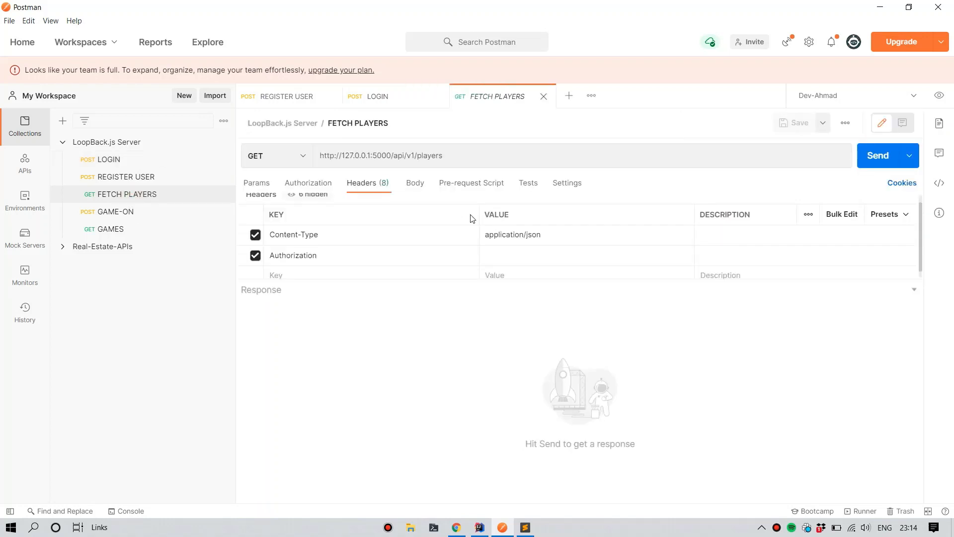
{"action": "left_click", "coordinate": [398, 184]}
{"action": "left_click", "coordinate": [498, 253]}
{"action": "type", "text": "Bear"}
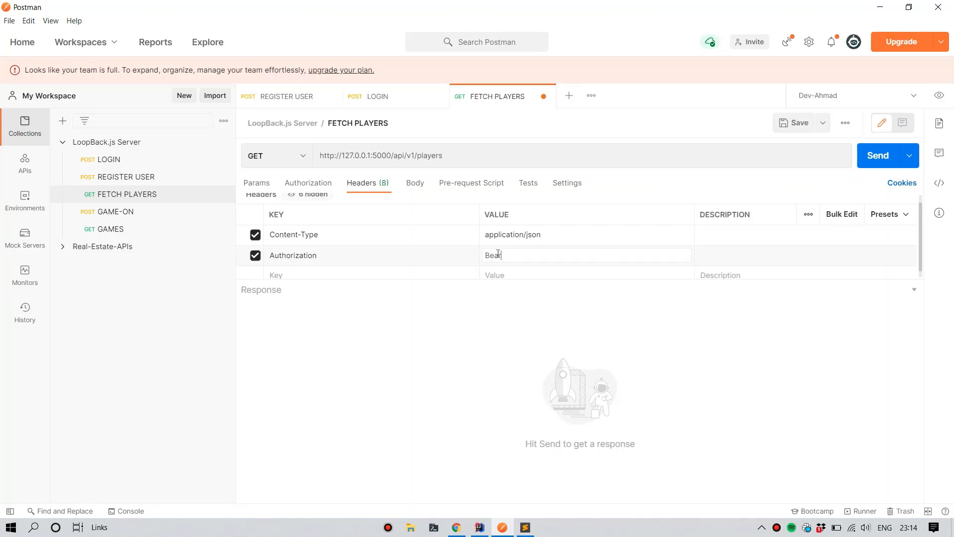
{"action": "type", "text": "ar"}
{"action": "double_click", "coordinate": [498, 253]}
{"action": "key", "text": "BackSpace"}
{"action": "left_click", "coordinate": [366, 353]}
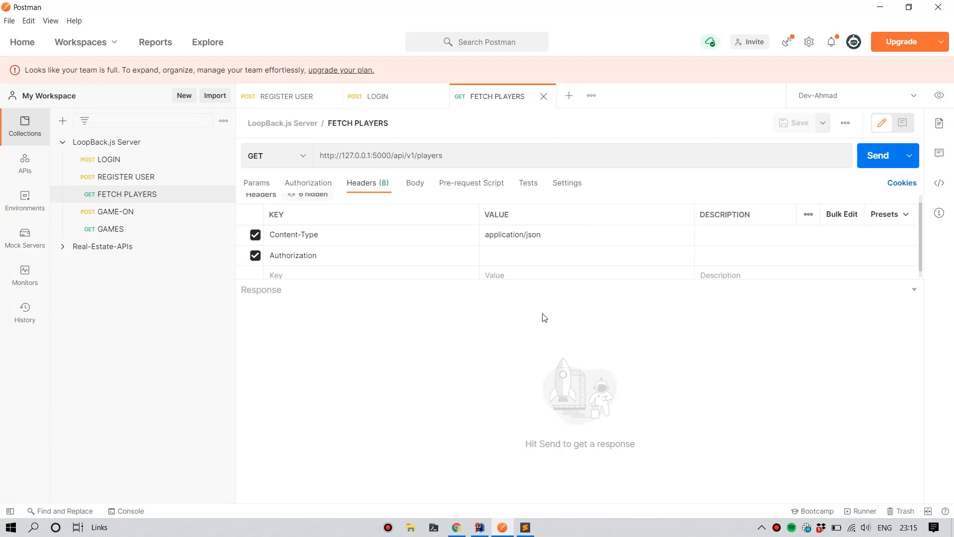
{"action": "left_click", "coordinate": [109, 161]}
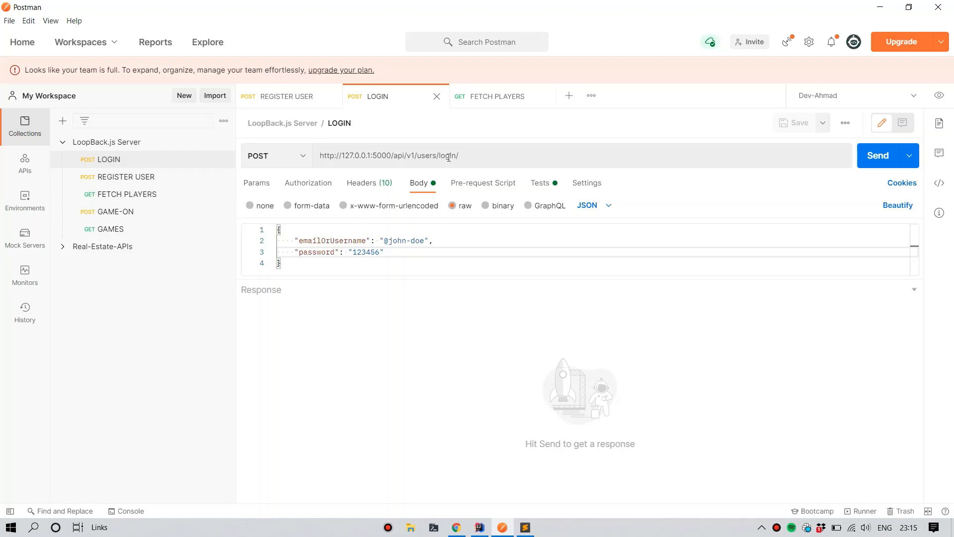
{"action": "left_click", "coordinate": [471, 152]}
{"action": "left_click", "coordinate": [472, 153]}
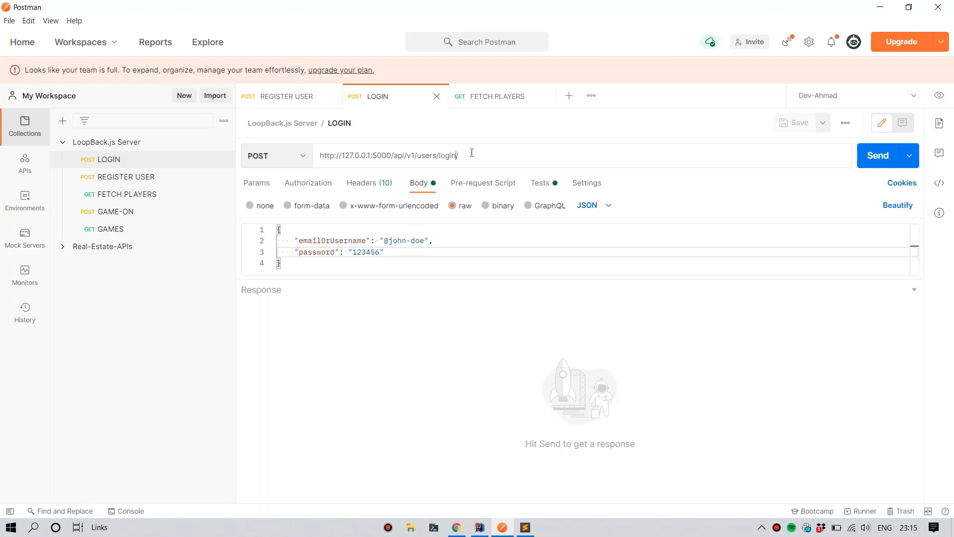
{"action": "left_click_drag", "start_coordinate": [416, 155], "coordinate": [310, 155]}
{"action": "left_click", "coordinate": [439, 156]}
{"action": "left_click_drag", "start_coordinate": [415, 156], "coordinate": [313, 163]}
{"action": "key", "text": "ctrl+c"}
{"action": "key", "text": "BackSpace"}
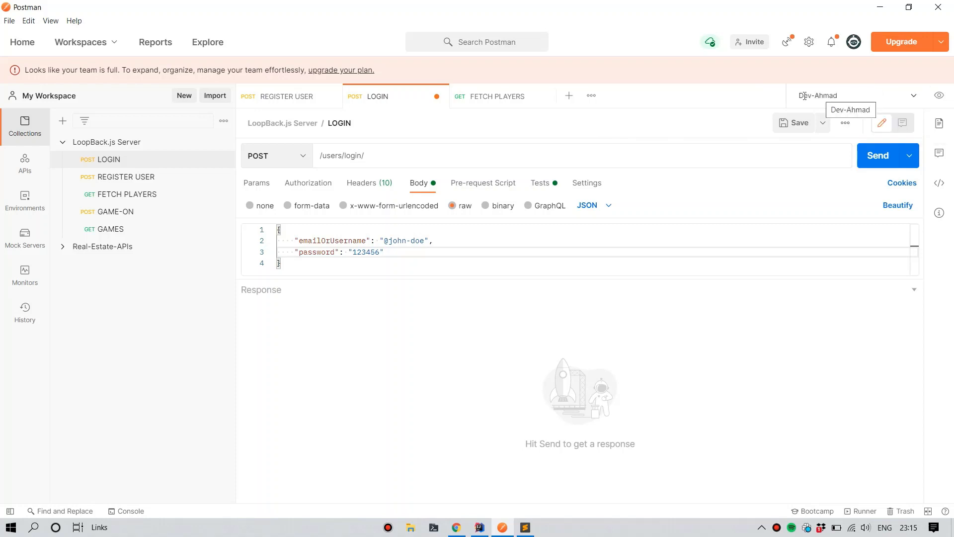
{"action": "left_click", "coordinate": [939, 95]}
{"action": "left_click", "coordinate": [925, 121]}
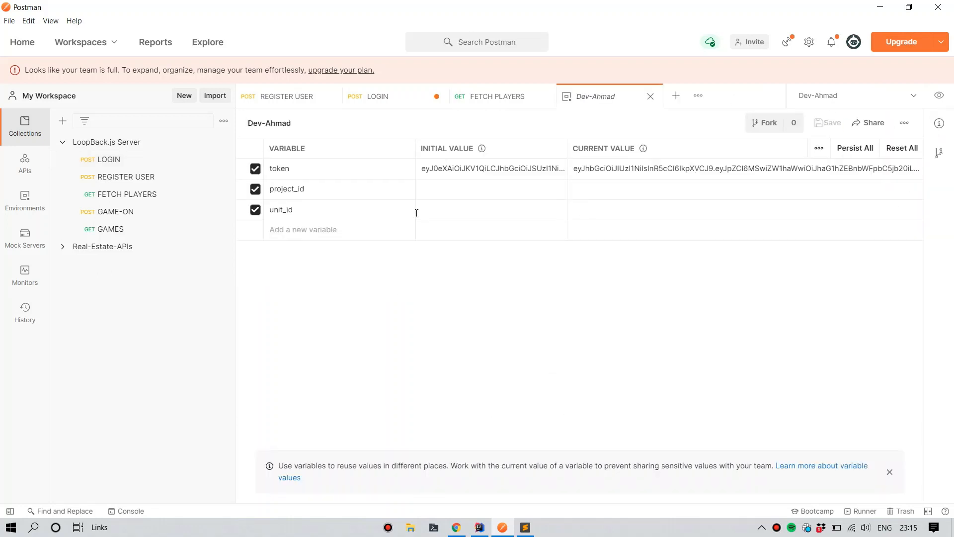
{"action": "left_click", "coordinate": [312, 231]}
{"action": "type", "text": "ba"}
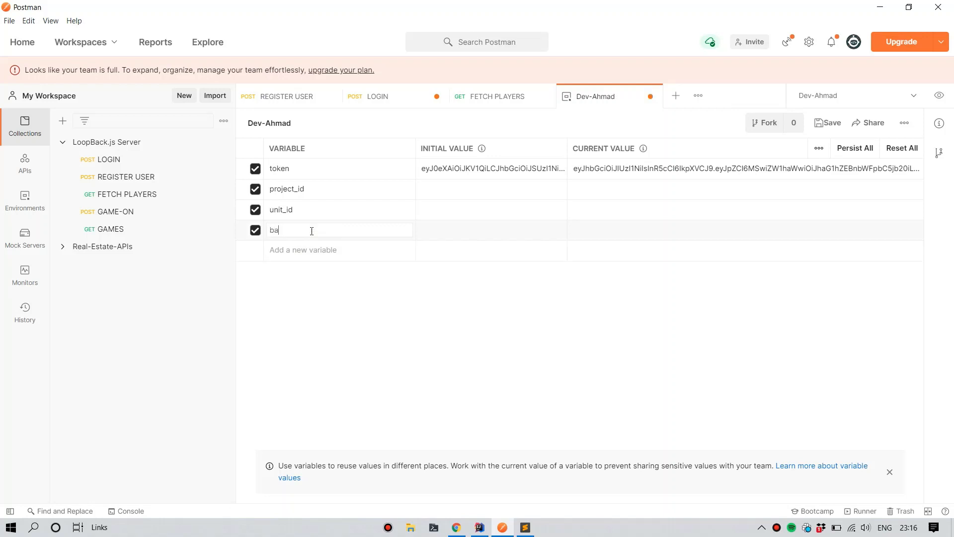
{"action": "type", "text": "se_url"}
{"action": "left_click", "coordinate": [529, 227]}
{"action": "key", "text": "ctrl+v"}
{"action": "left_click", "coordinate": [597, 227]}
{"action": "key", "text": "ctrl+v"}
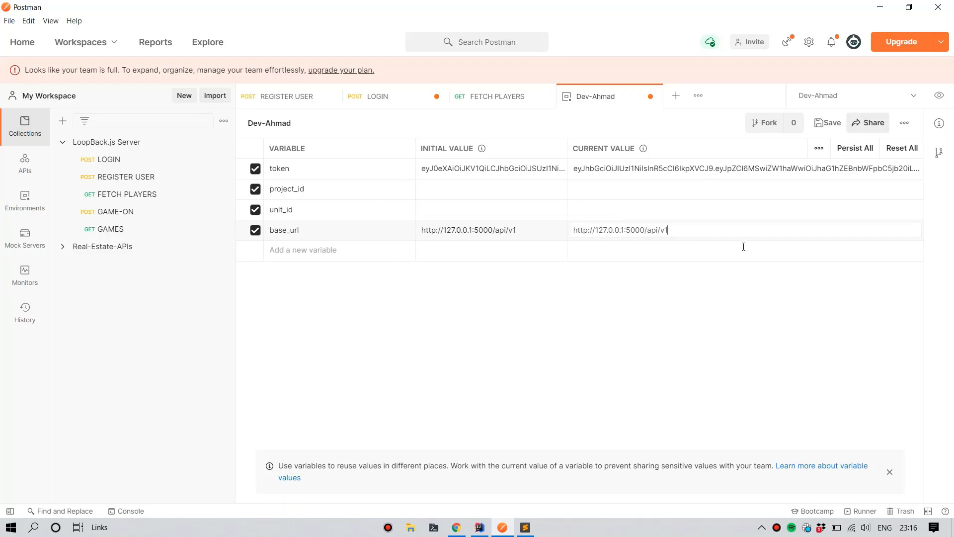
{"action": "left_click", "coordinate": [821, 132]}
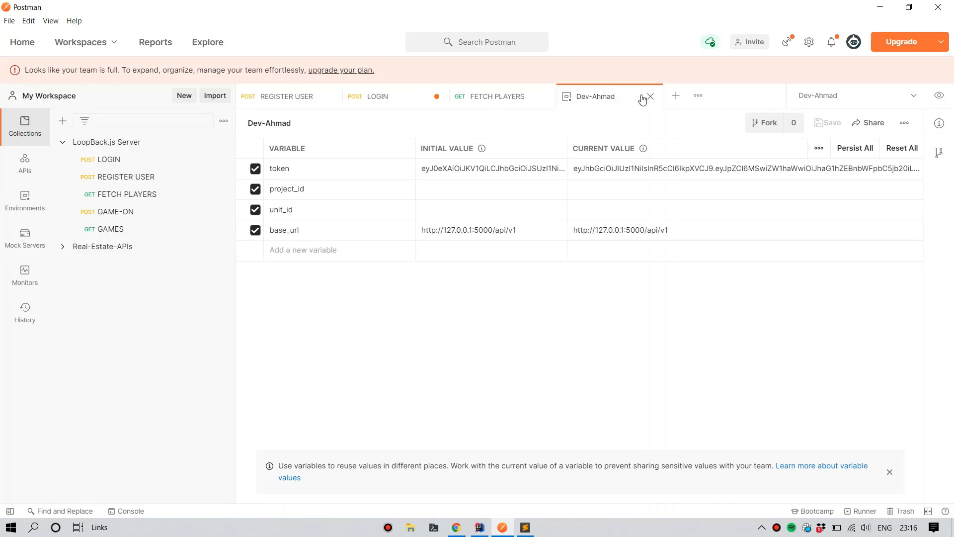
{"action": "left_click", "coordinate": [650, 97]}
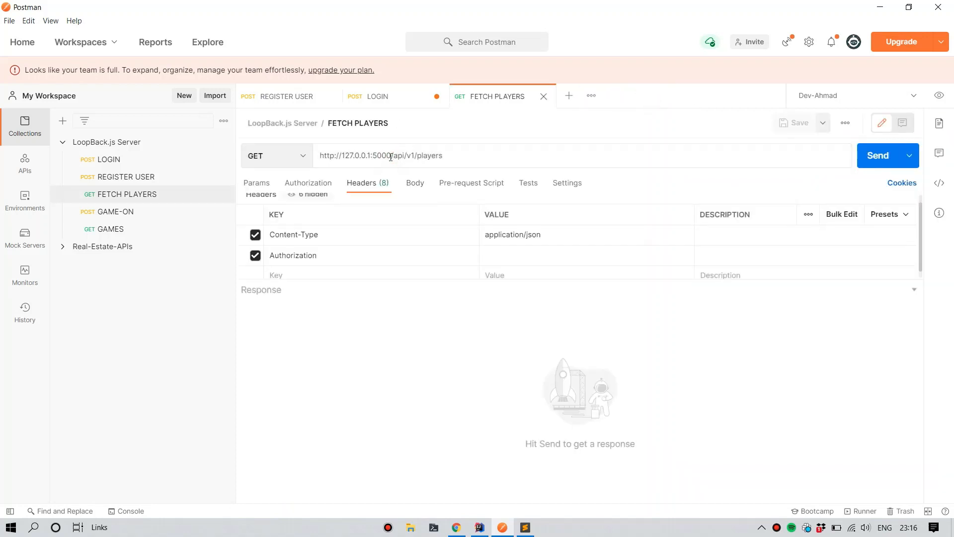
{"action": "key", "text": "ctrl+shift+Left"}
{"action": "key", "text": "ctrl+shift+Left"}
{"action": "key", "text": "ctrl+shift+Left"}
{"action": "key", "text": "ctrl+shift+Left"}
{"action": "key", "text": "ctrl+shift+Left"}
{"action": "key", "text": "ctrl+shift+Left"}
{"action": "key", "text": "ctrl+shift+Left"}
{"action": "key", "text": "ctrl+shift+Left"}
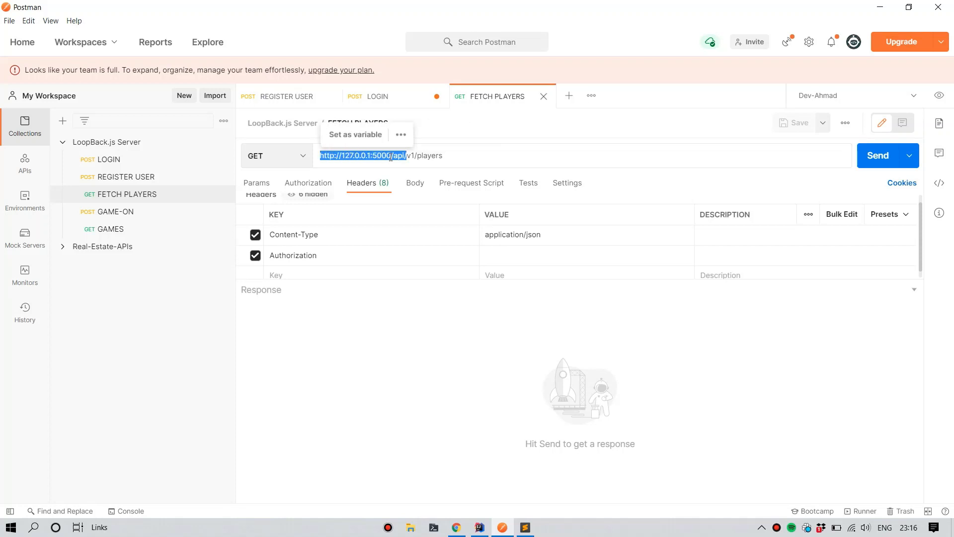
{"action": "key", "text": "BackSpace"}
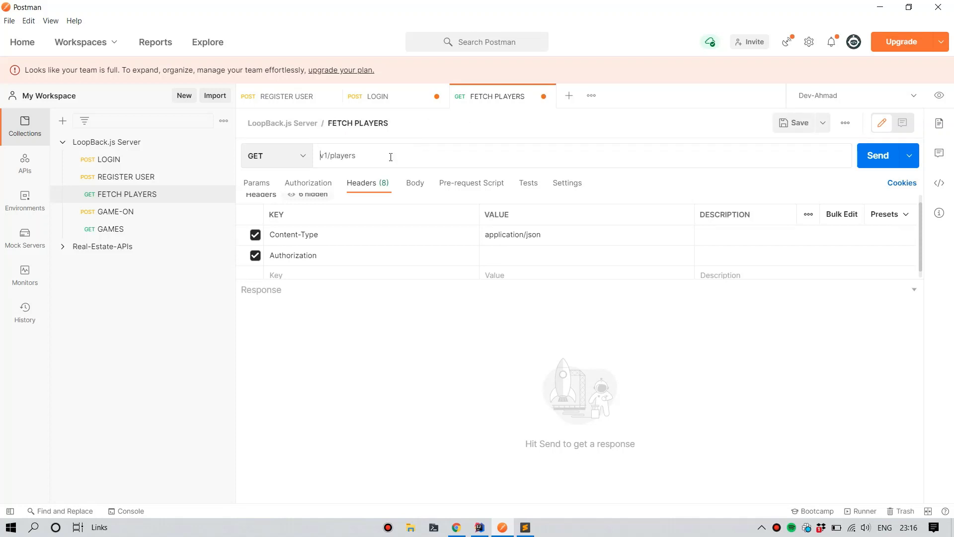
{"action": "type", "text": "0"}
{"action": "key", "text": "ctrl+z"}
{"action": "key", "text": "ctrl+z"}
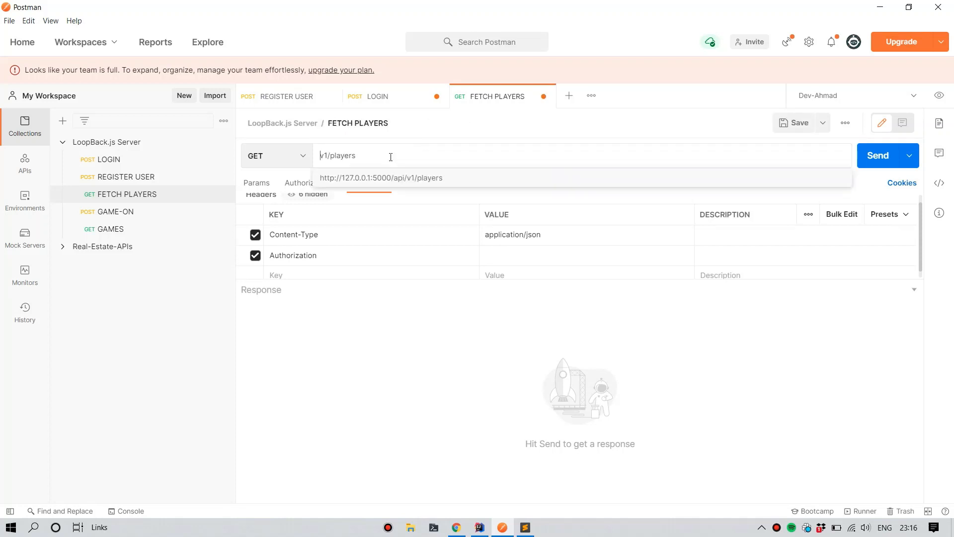
Replace the base address in the LOGIN request's URL with {{base_url}} and send the request
{"action": "left_click", "coordinate": [394, 100]}
{"action": "left_click", "coordinate": [401, 160]}
{"action": "key", "text": "Left"}
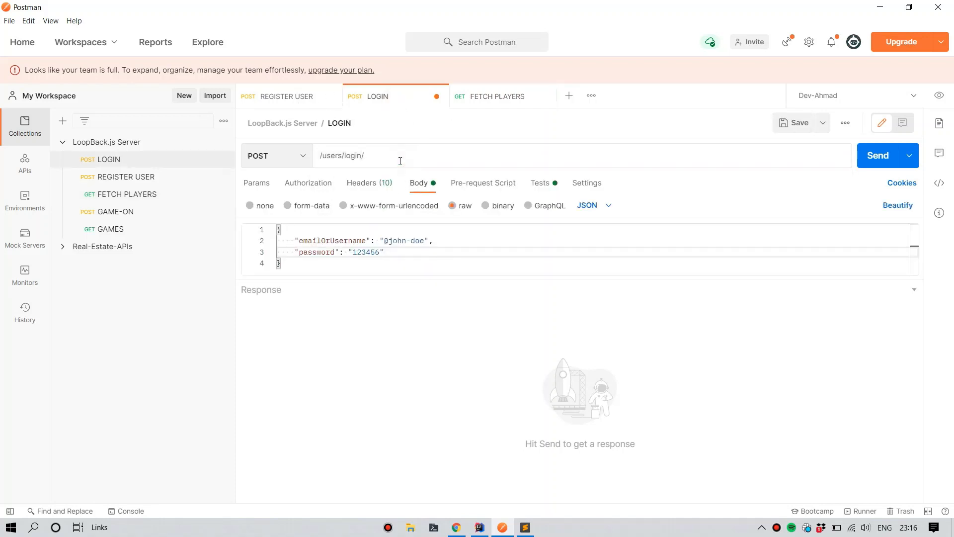
{"action": "key", "text": "ctrl+z"}
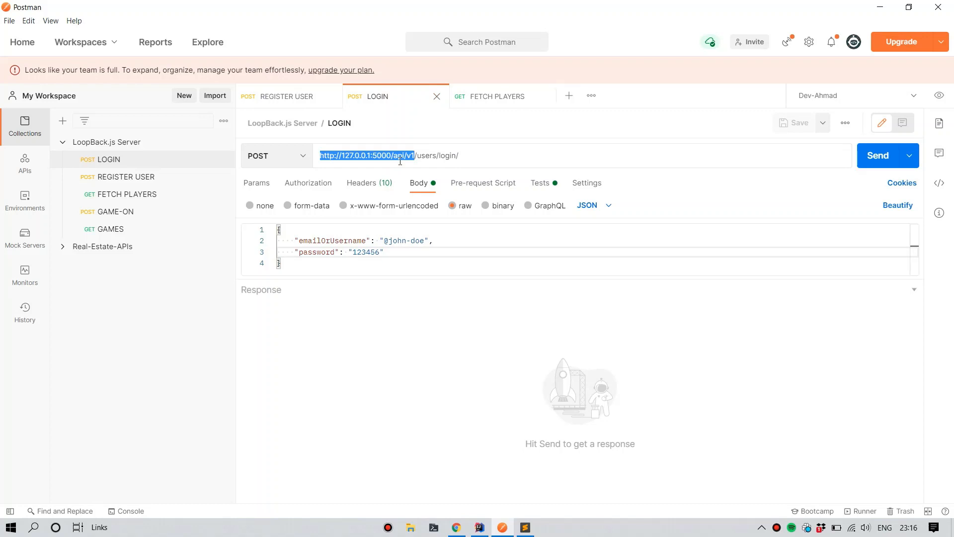
{"action": "key", "text": "BackSpace"}
{"action": "type", "text": "{{"}
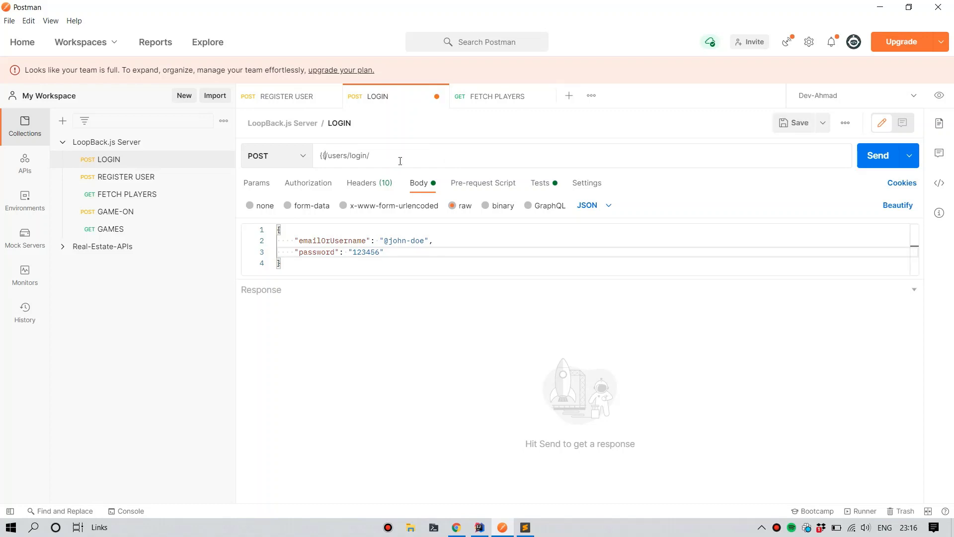
{"action": "type", "text": "}}"}
{"action": "type", "text": "base_"}
{"action": "type", "text": "url"}
{"action": "mouse_move", "coordinate": [349, 156]}
{"action": "left_click", "coordinate": [869, 158]}
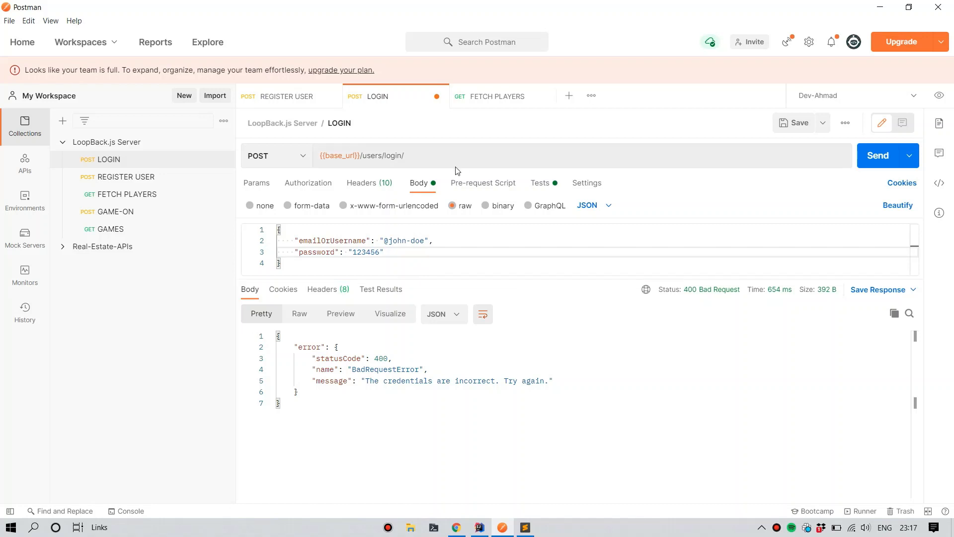
Send the REGISTER USER request and copy the token from the data field of its response
{"action": "left_click", "coordinate": [131, 181]}
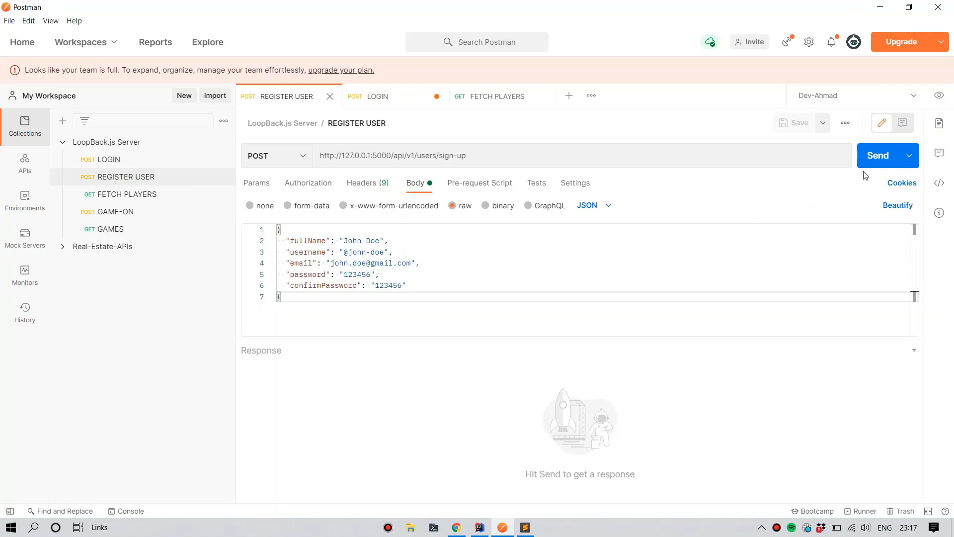
{"action": "left_click", "coordinate": [870, 159]}
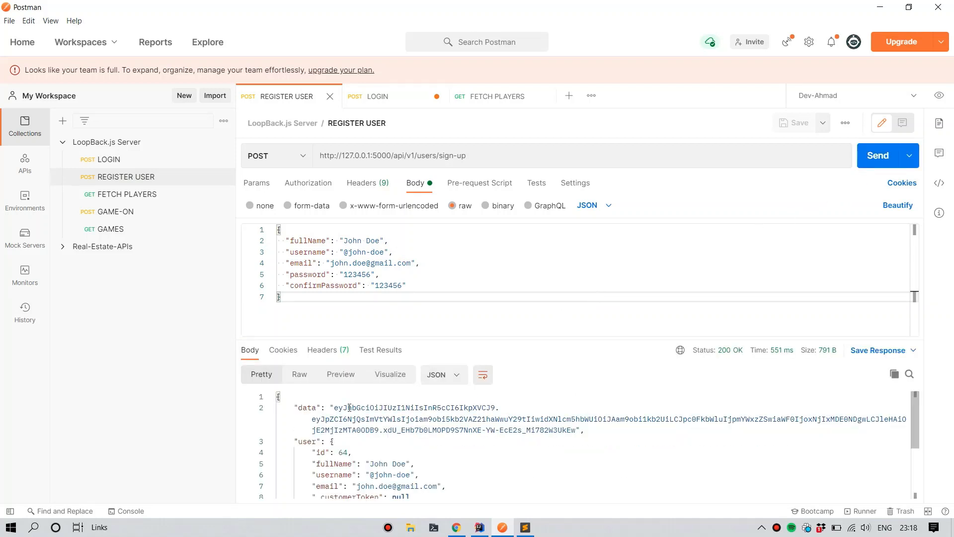
{"action": "left_click_drag", "start_coordinate": [335, 409], "coordinate": [576, 431]}
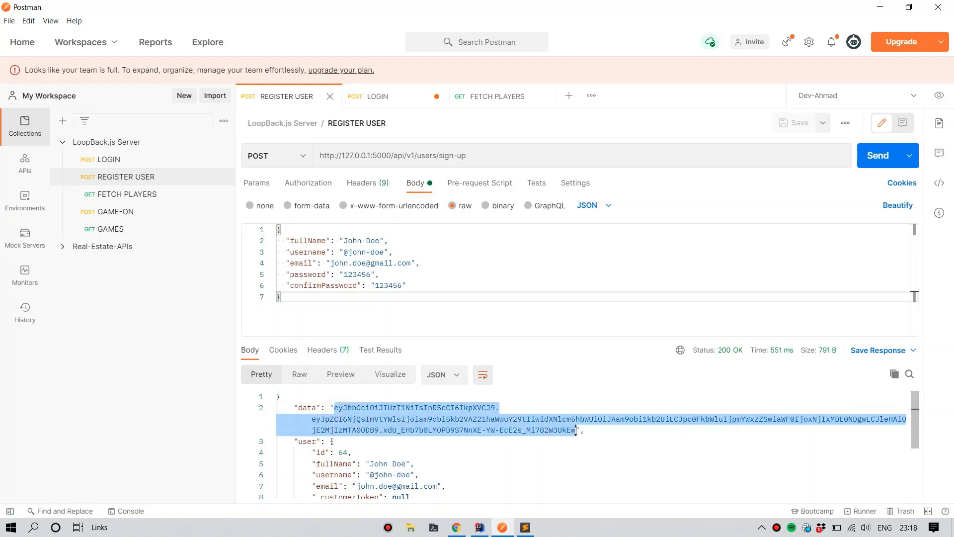
{"action": "right_click", "coordinate": [503, 419]}
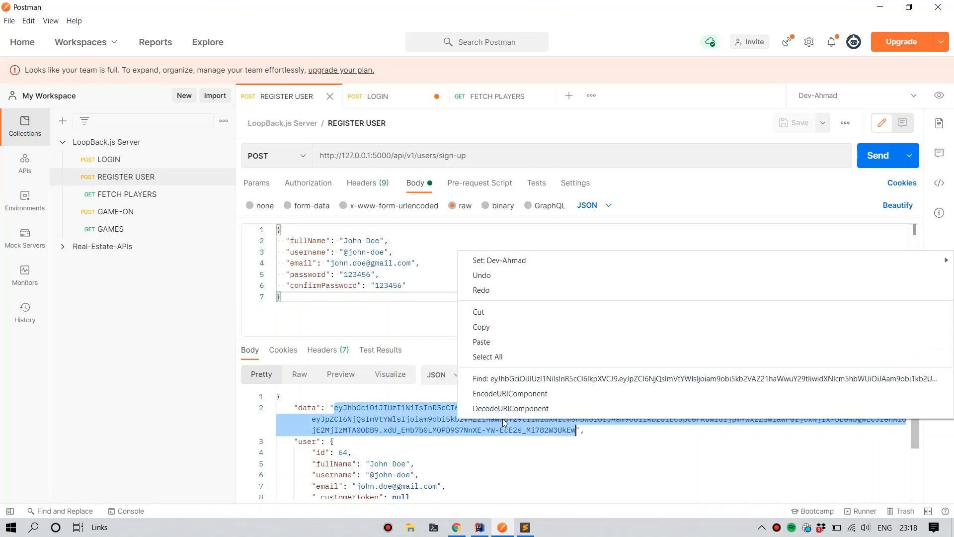
{"action": "left_click", "coordinate": [492, 326]}
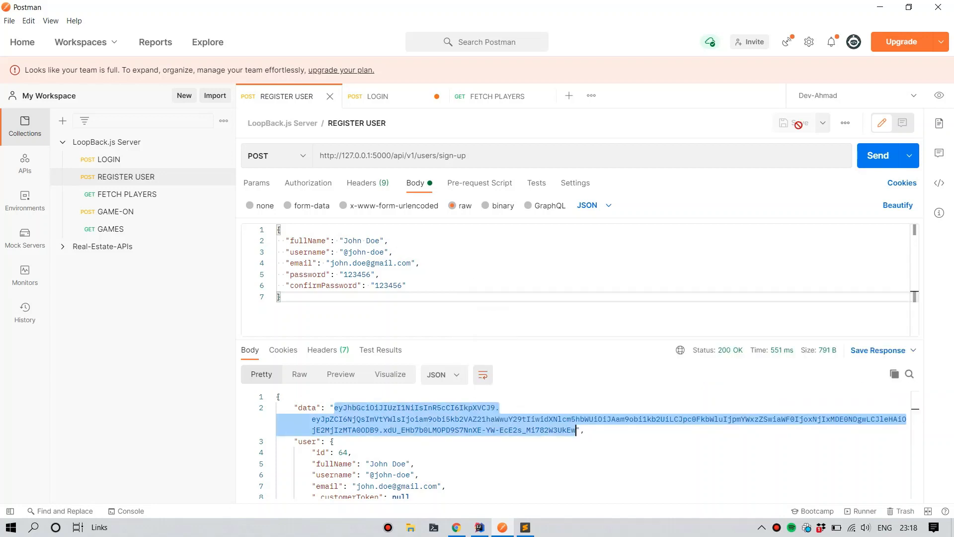
Paste the copied token as the current value of the active environment's token variable and save the environment
{"action": "left_click", "coordinate": [938, 99]}
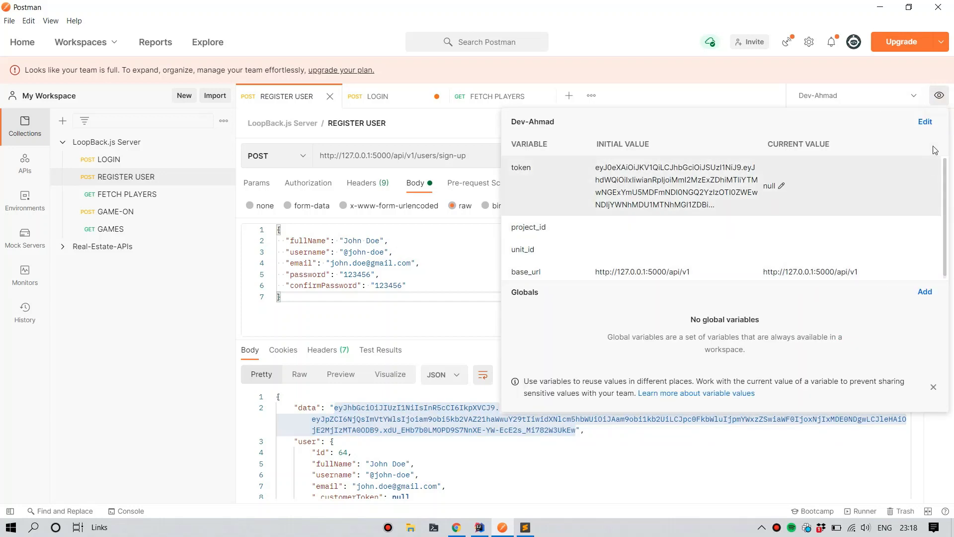
{"action": "left_click", "coordinate": [928, 123]}
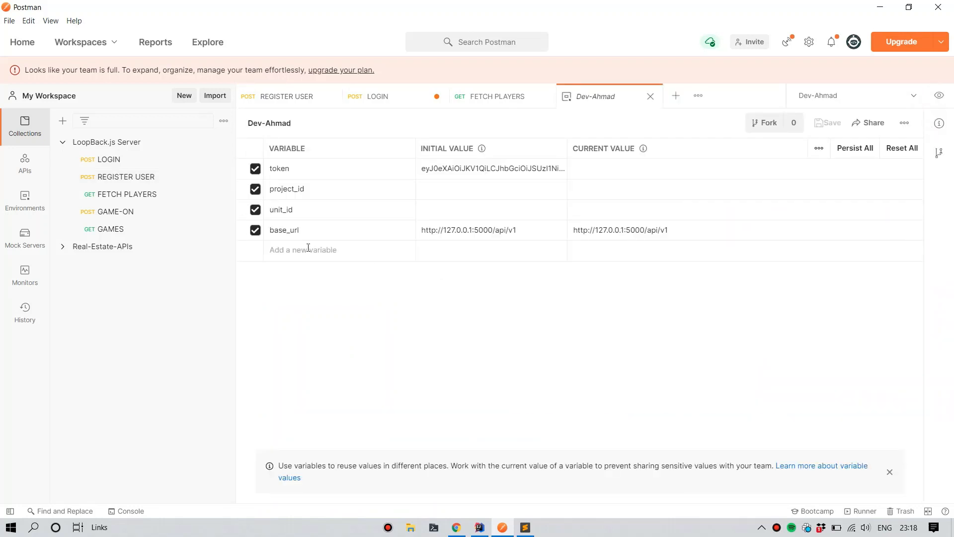
{"action": "left_click", "coordinate": [619, 172]}
{"action": "key", "text": "ctrl+v"}
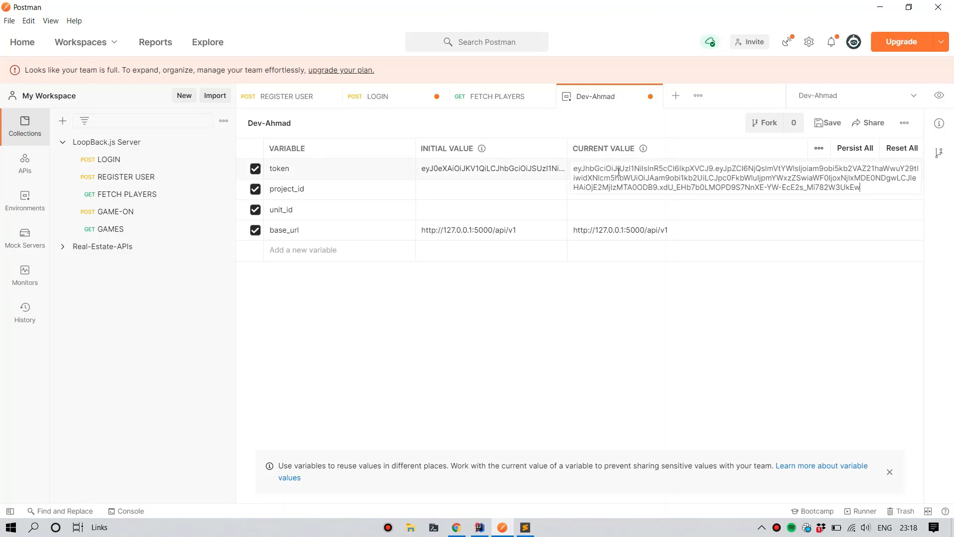
{"action": "left_click", "coordinate": [829, 123]}
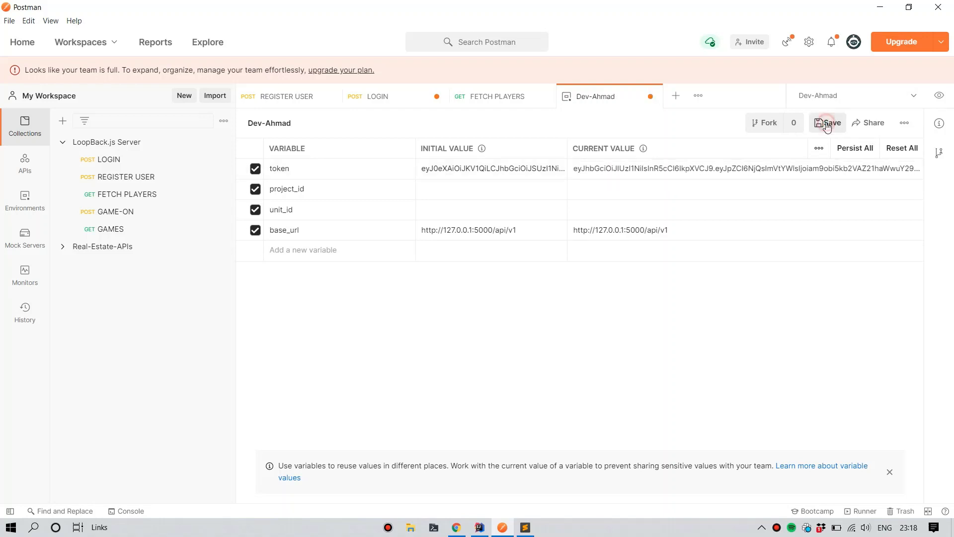
Close the environment, send the LOGIN request and copy the token from the data field of its response
{"action": "left_click", "coordinate": [650, 96]}
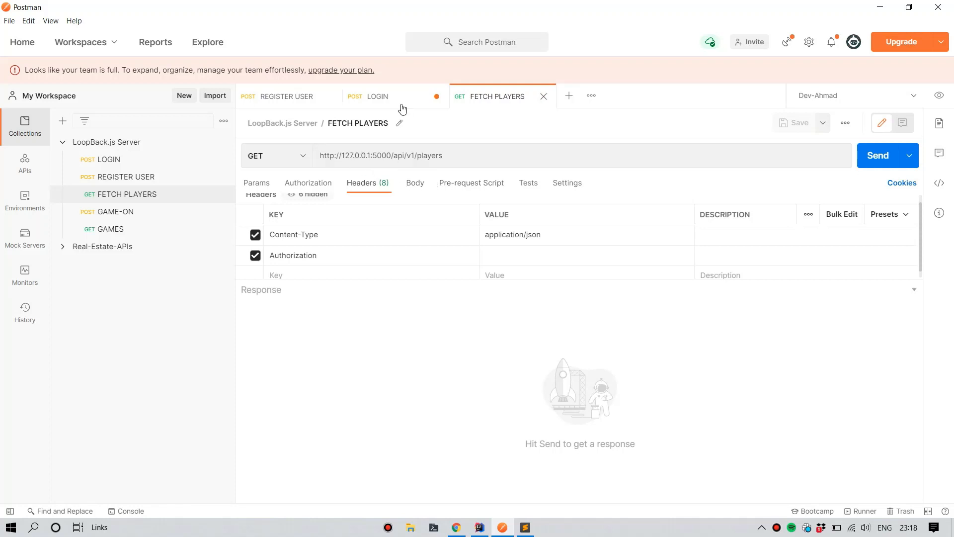
{"action": "left_click", "coordinate": [383, 96]}
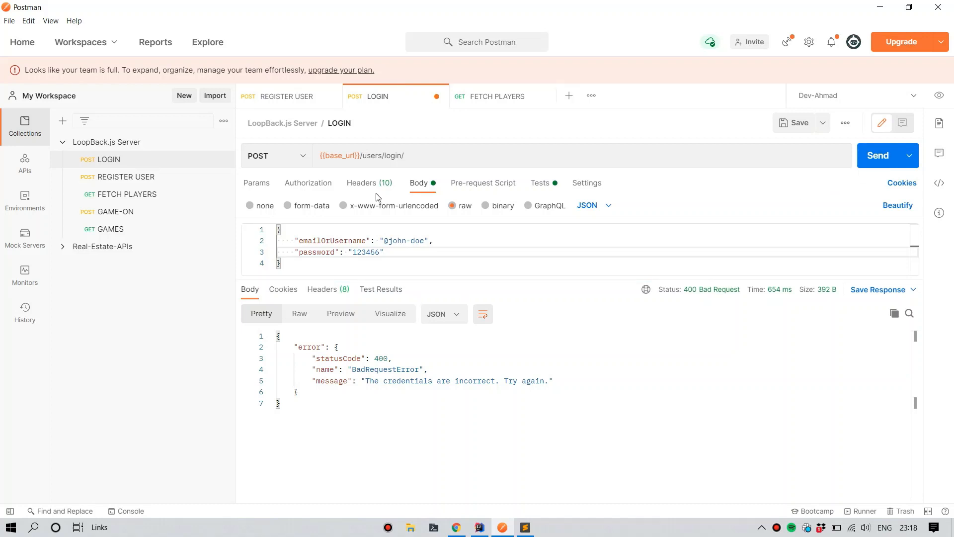
{"action": "left_click", "coordinate": [865, 161]}
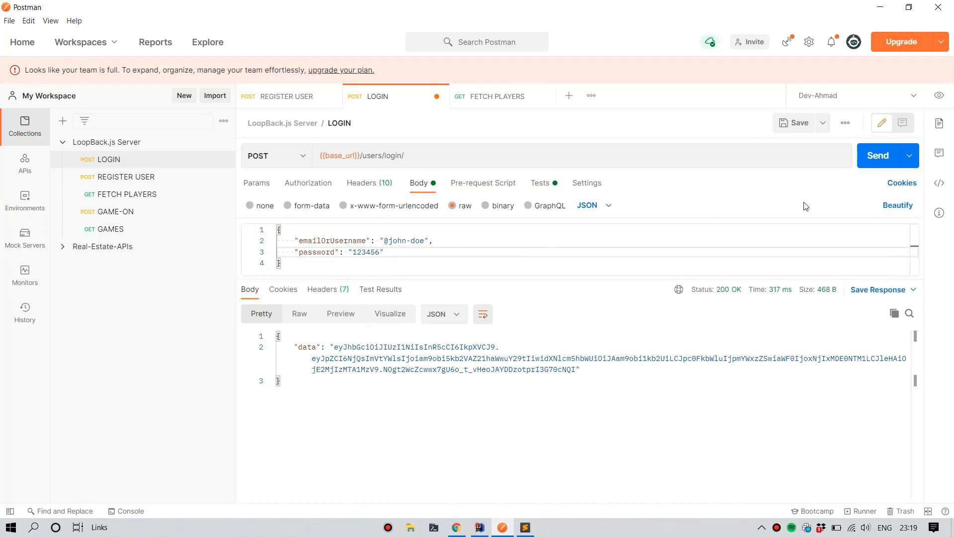
{"action": "left_click_drag", "start_coordinate": [335, 349], "coordinate": [578, 369]}
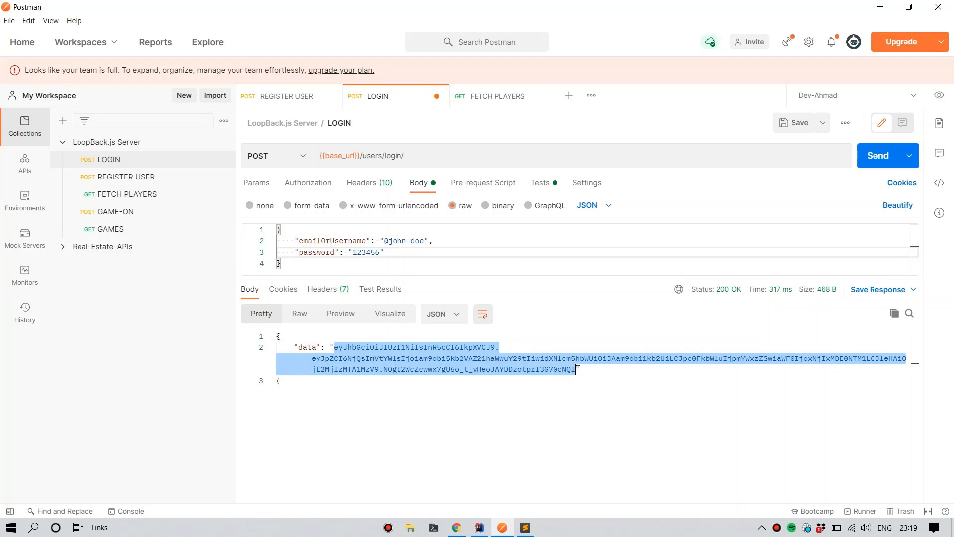
Set the FETCH PLAYERS request's Authorization header to Bearer followed by the copied token and send the request
{"action": "left_click", "coordinate": [119, 198]}
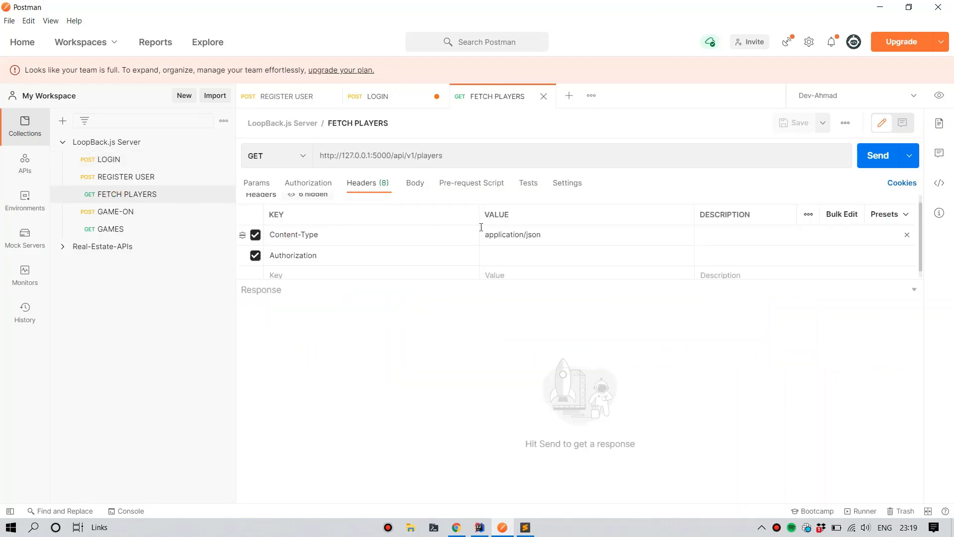
{"action": "left_click", "coordinate": [501, 256]}
{"action": "type", "text": "B"}
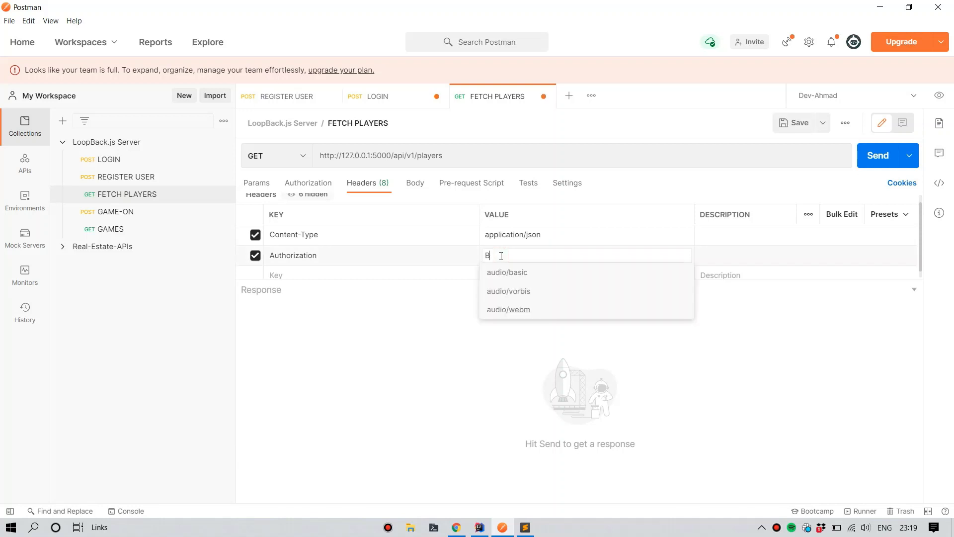
{"action": "type", "text": "earer"}
{"action": "key", "text": "ctrl+v"}
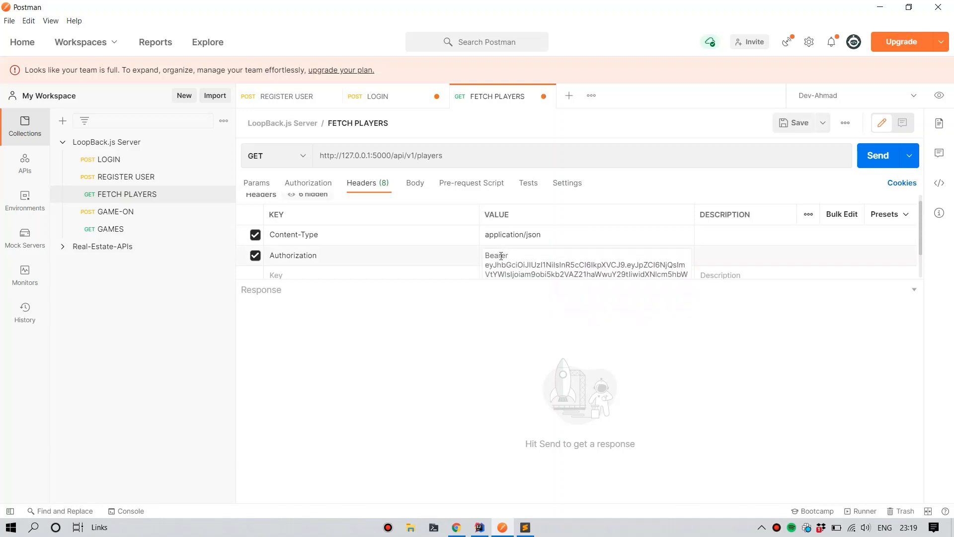
{"action": "left_click", "coordinate": [869, 169]}
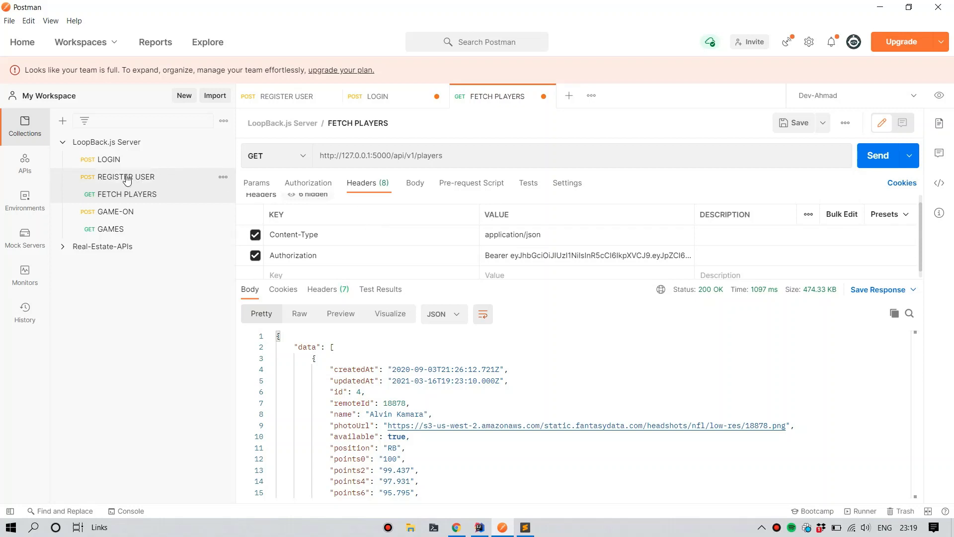
Replace the base address in the REGISTER USER request's URL with {{base_url}}, keeping /users/sign-up, and save the request
{"action": "left_click", "coordinate": [110, 160]}
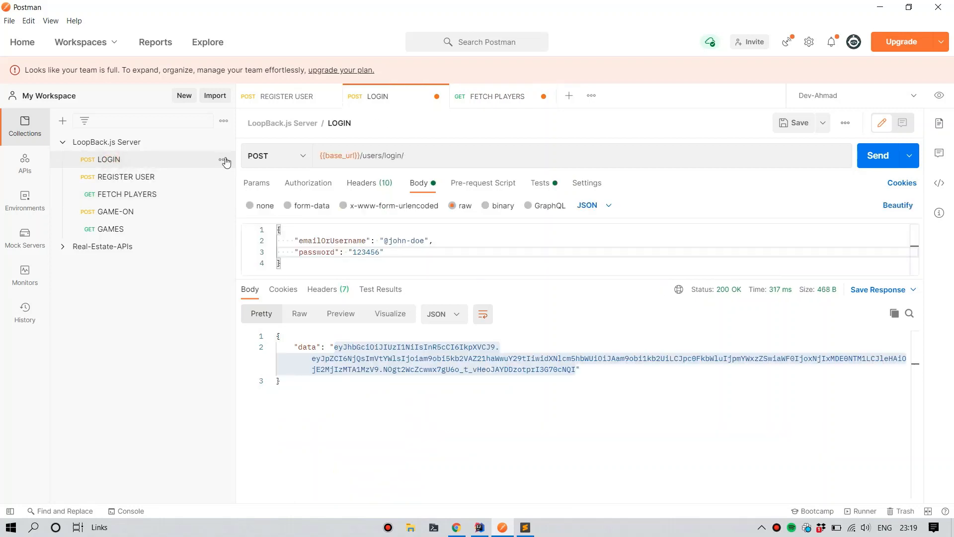
{"action": "mouse_move", "coordinate": [361, 158]}
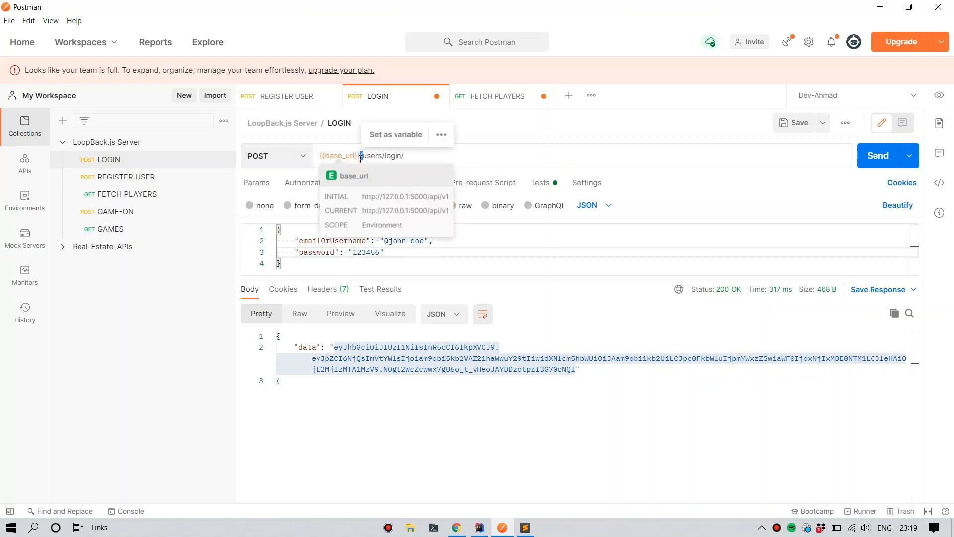
{"action": "left_click", "coordinate": [169, 181]}
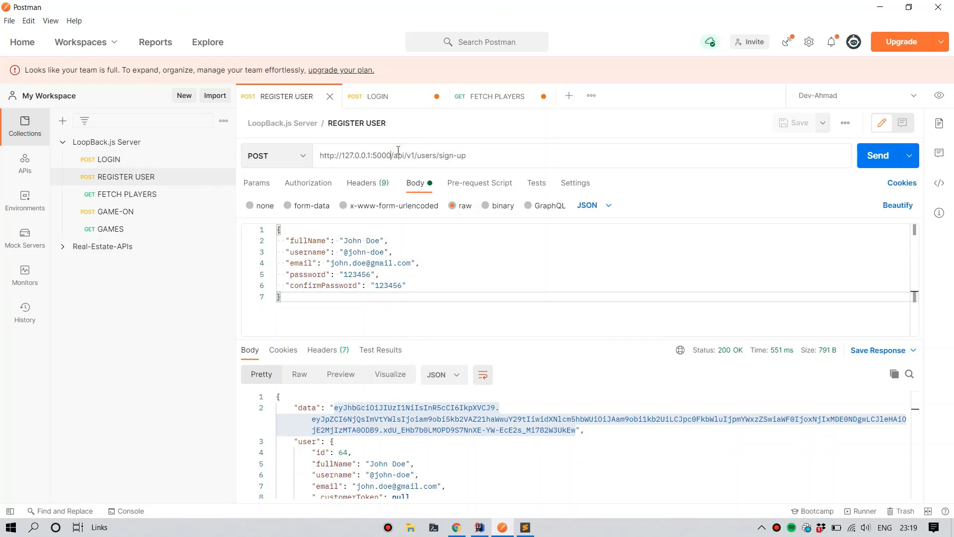
{"action": "key", "text": "shift+Left"}
{"action": "key", "text": "shift+Left"}
{"action": "key", "text": "shift+Left"}
{"action": "key", "text": "shift+Left"}
{"action": "key", "text": "shift+Left"}
{"action": "key", "text": "shift+Left"}
{"action": "key", "text": "shift+Left"}
{"action": "key", "text": "shift+Left"}
{"action": "key", "text": "shift+Left"}
{"action": "key", "text": "shift+Left"}
{"action": "key", "text": "shift+Left"}
{"action": "key", "text": "shift+Left"}
{"action": "key", "text": "shift+Left"}
{"action": "key", "text": "shift+Left"}
{"action": "key", "text": "shift+Left"}
{"action": "key", "text": "shift+Left"}
{"action": "key", "text": "shift+Left"}
{"action": "key", "text": "shift+Left"}
{"action": "key", "text": "shift+Left"}
{"action": "key", "text": "shift+Left"}
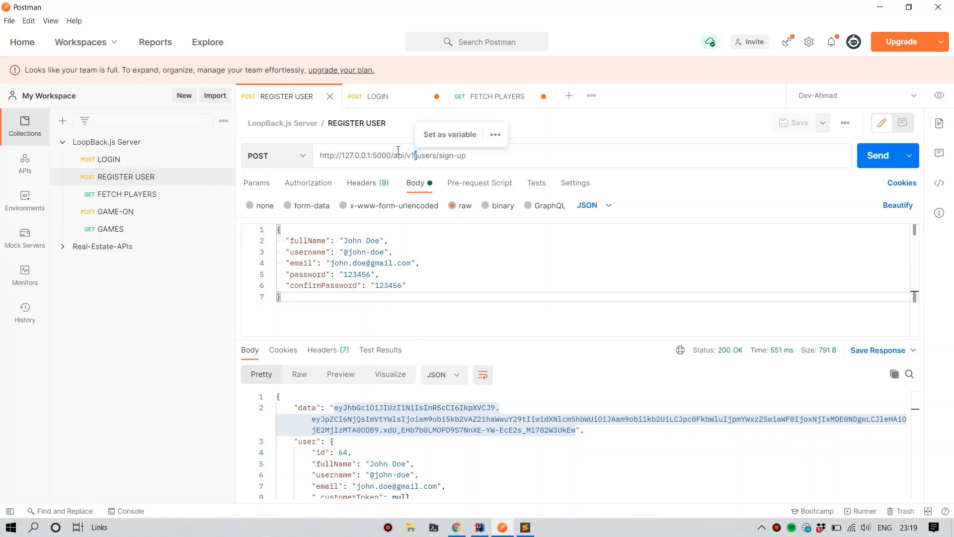
{"action": "type", "text": "{{{ba"}
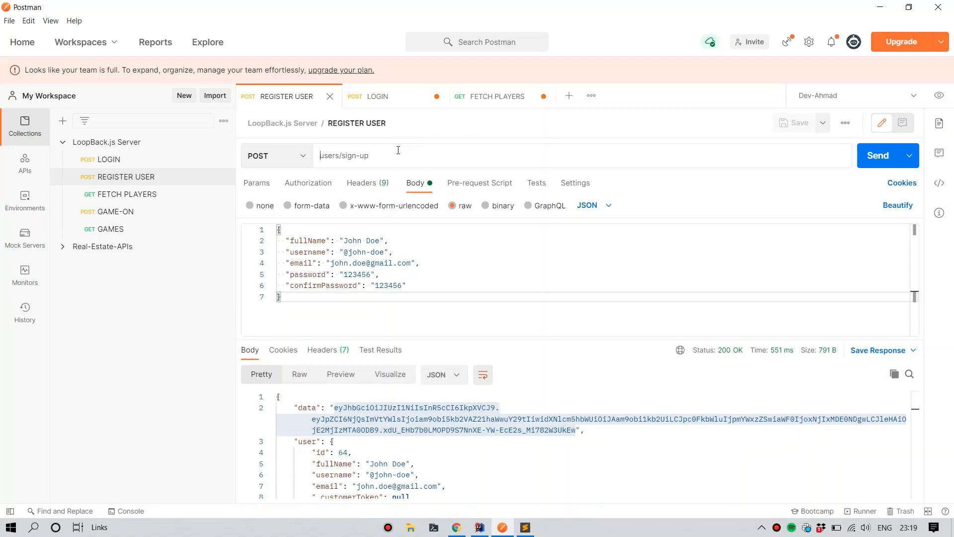
{"action": "key", "text": "BackSpace"}
{"action": "key", "text": "BackSpace"}
{"action": "key", "text": "BackSpace"}
{"action": "key", "text": "BackSpace"}
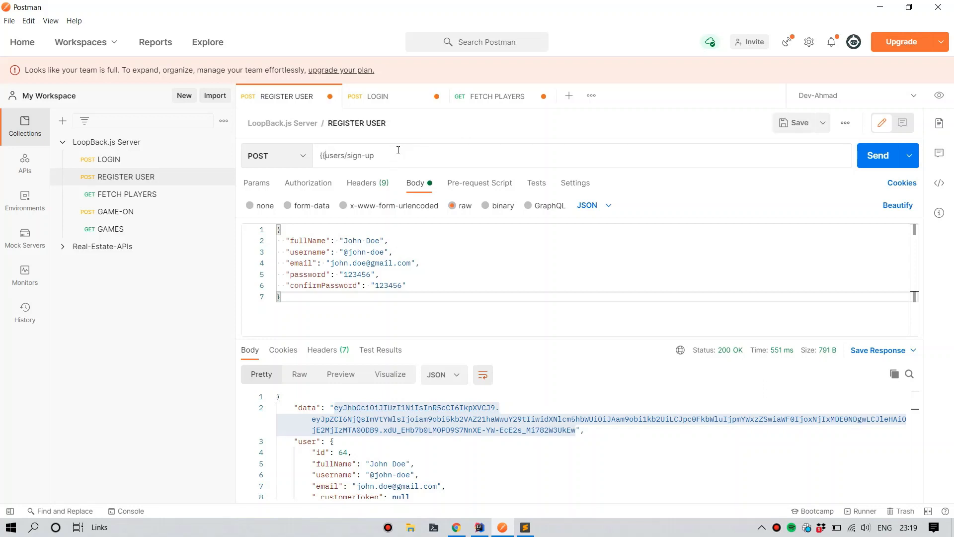
{"action": "type", "text": "{base_url}}/"}
{"action": "key", "text": "ctrl+s"}
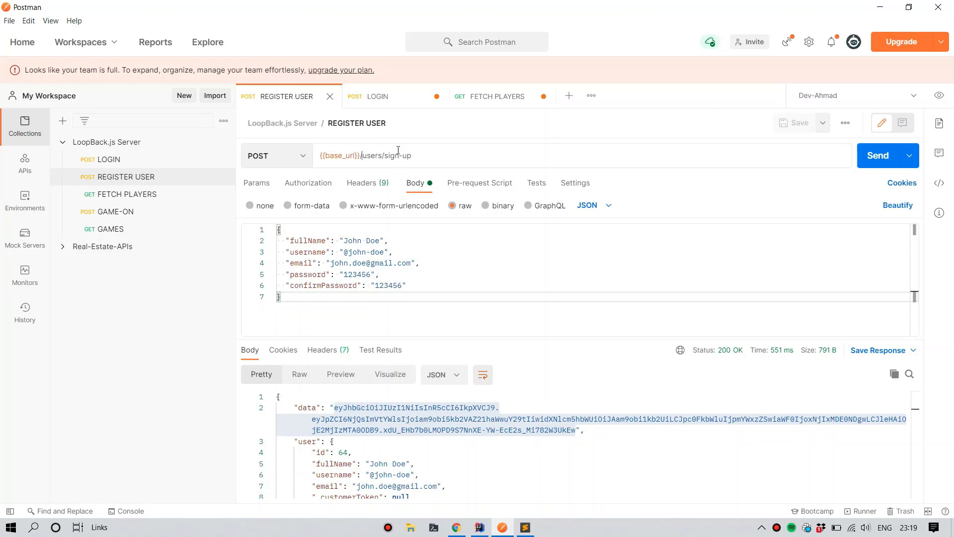
Replace the base address in the FETCH PLAYERS request's URL with {{base_url}}, keeping /players, and save the request
{"action": "left_click", "coordinate": [123, 200]}
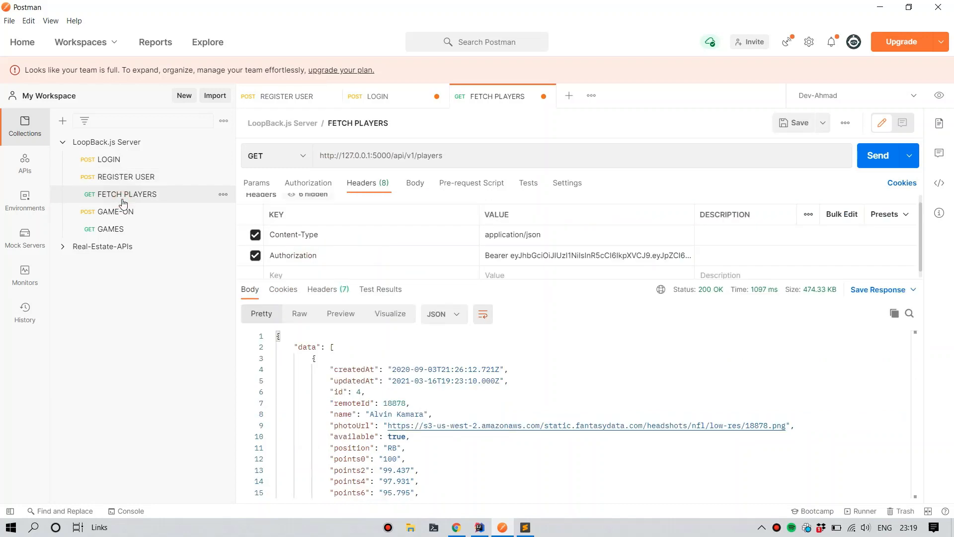
{"action": "left_click_drag", "start_coordinate": [319, 156], "coordinate": [406, 156]}
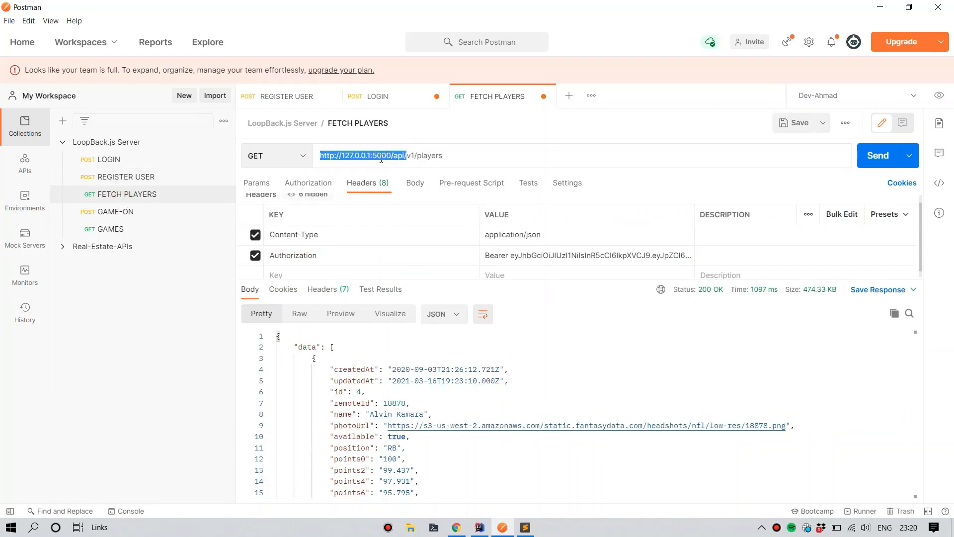
{"action": "type", "text": "{{base_"}
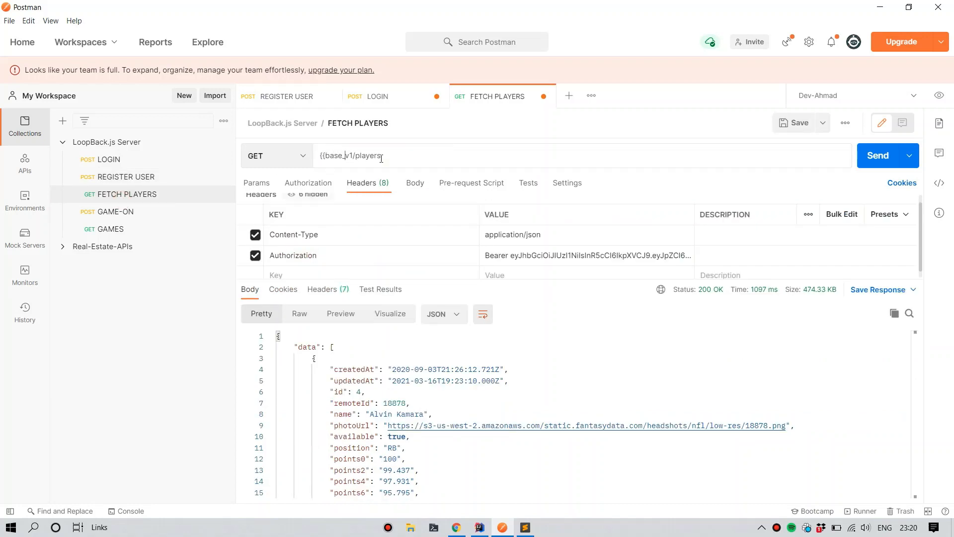
{"action": "type", "text": "url}}/"}
{"action": "key", "text": "shift+Left"}
{"action": "key", "text": "shift+Left"}
{"action": "key", "text": "shift+Left"}
{"action": "key", "text": "BackSpace"}
{"action": "key", "text": "ctrl+s"}
Replace the base address in the GAME-ON request's URL with {{base_url}}, keeping /contests, and save the request
{"action": "left_click", "coordinate": [136, 212]}
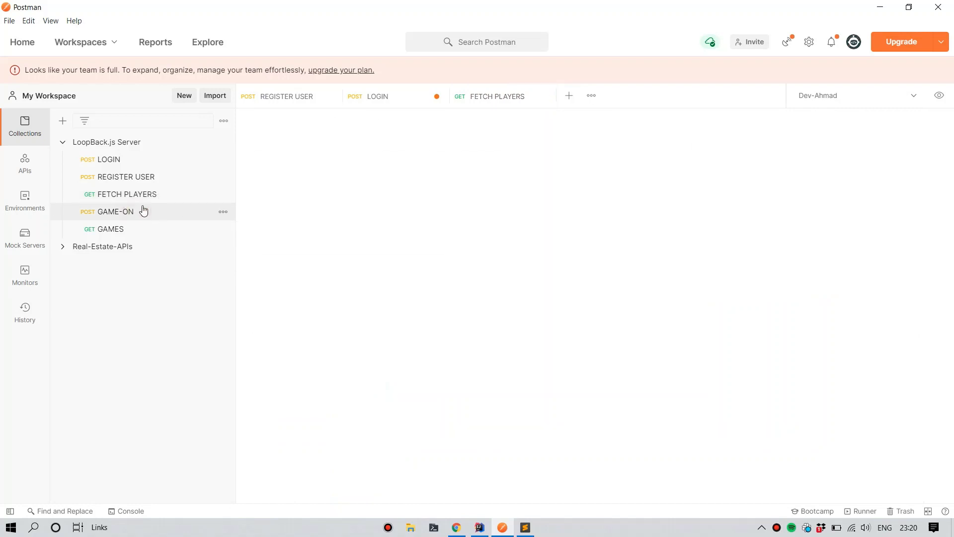
{"action": "left_click", "coordinate": [343, 156]}
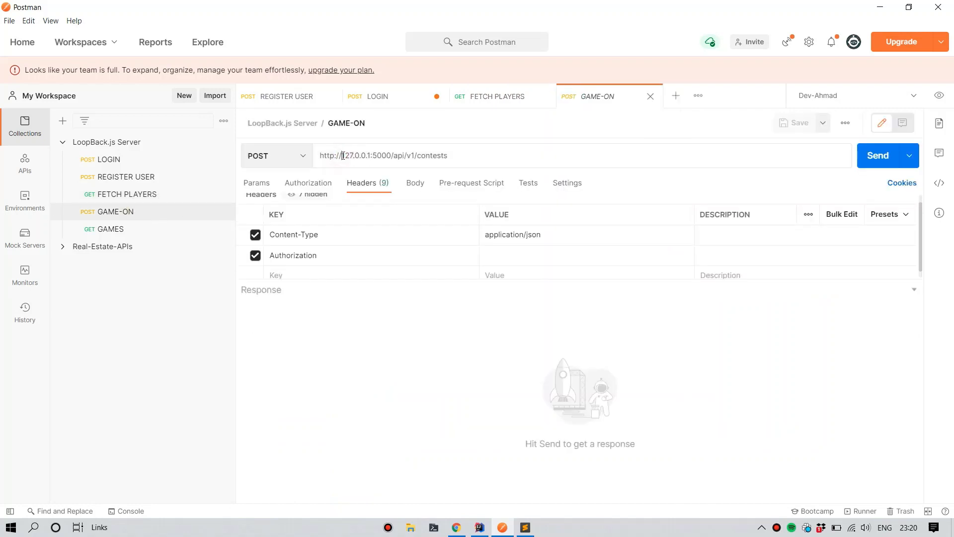
{"action": "key", "text": "Home"}
{"action": "key", "text": "ctrl+shift+Right"}
{"action": "key", "text": "ctrl+shift+Right"}
{"action": "key", "text": "ctrl+shift+Right"}
{"action": "key", "text": "ctrl+shift+Right"}
{"action": "key", "text": "ctrl+shift+Right"}
{"action": "key", "text": "ctrl+shift+Right"}
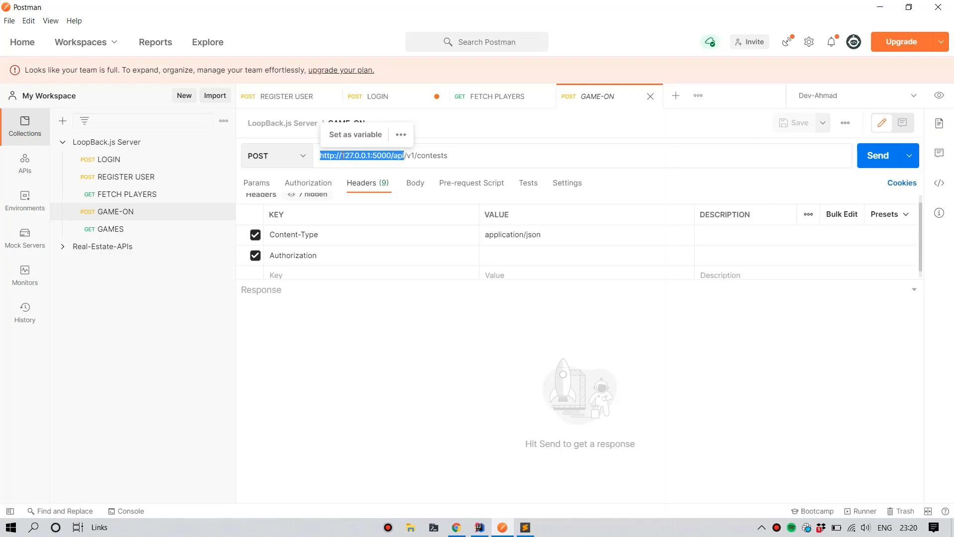
{"action": "type", "text": "{{base"}
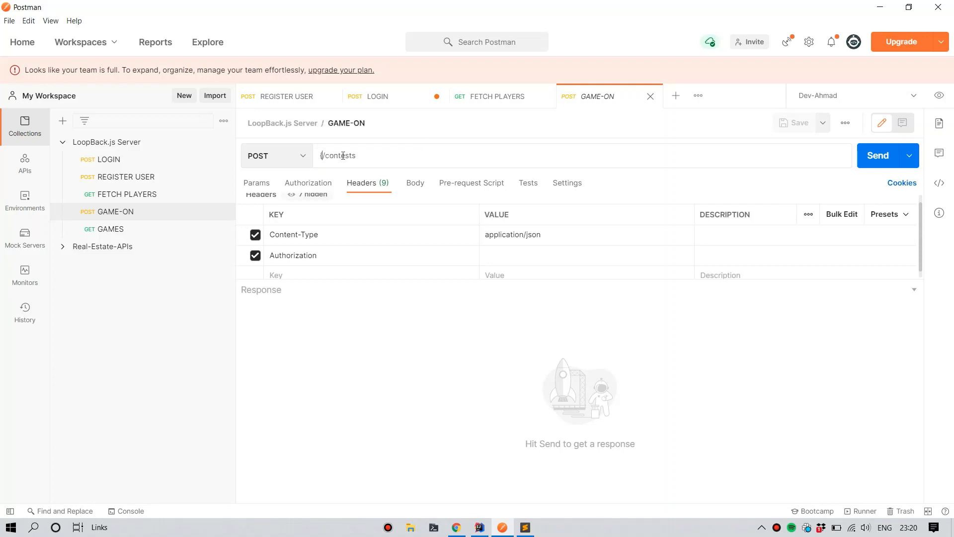
{"action": "type", "text": "_url"}
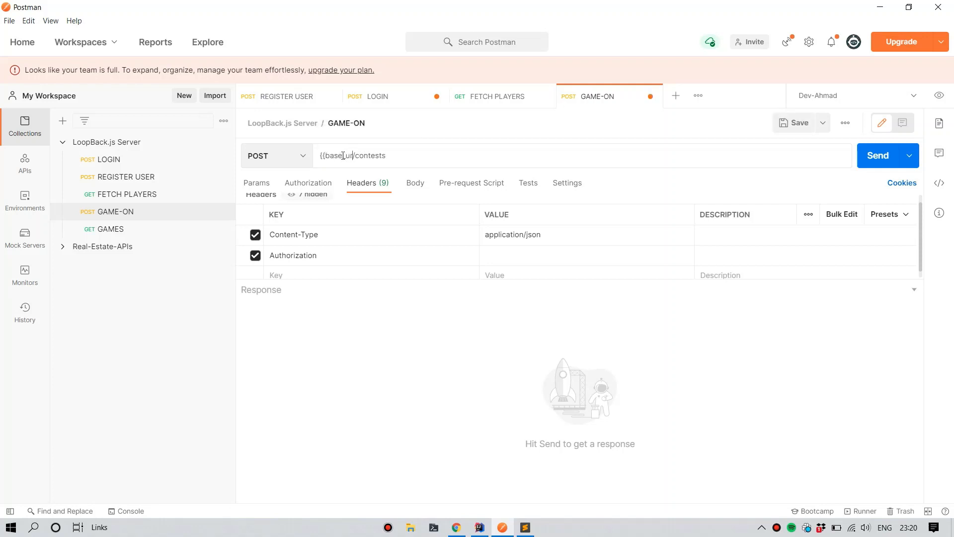
{"action": "key", "text": "ctrl+s"}
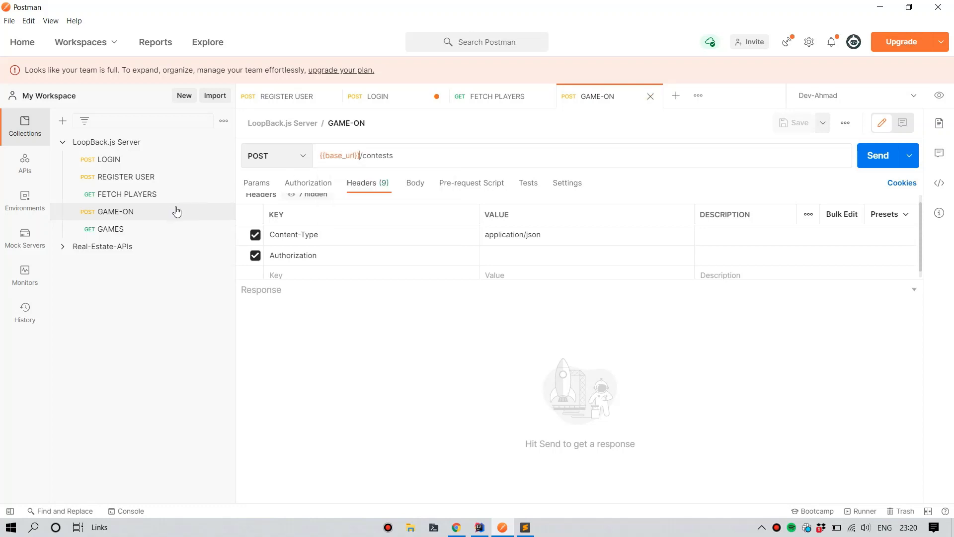
Replace the base address in the GAMES request's URL with {{base_url}}, keeping /contests/count, and save the request
{"action": "left_click", "coordinate": [141, 229]}
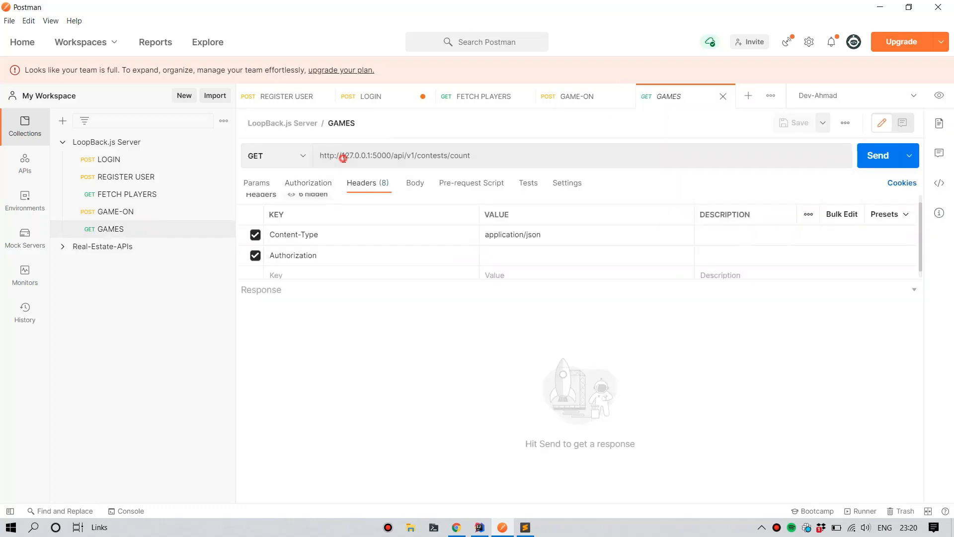
{"action": "left_click_drag", "start_coordinate": [320, 155], "coordinate": [393, 156]}
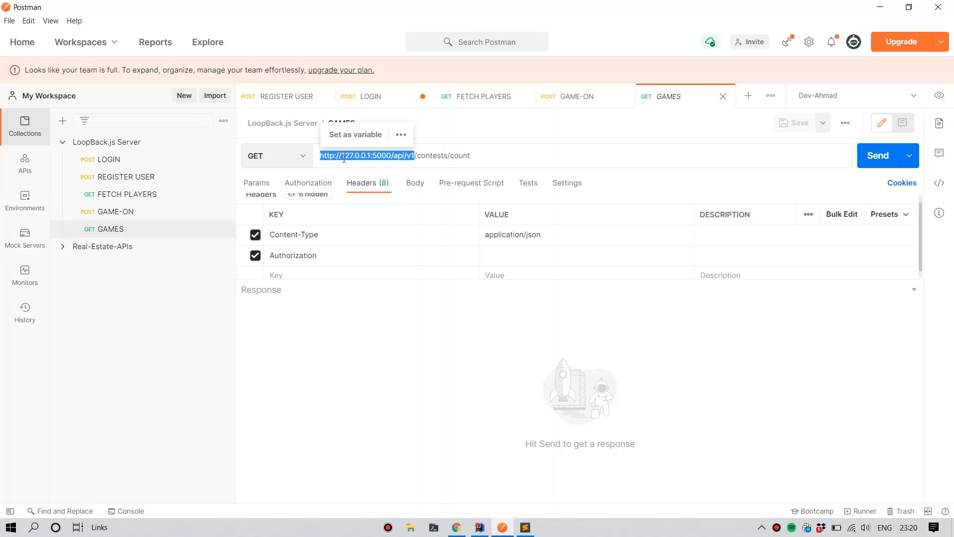
{"action": "type", "text": "{{"}
{"action": "type", "text": "base_url}}"}
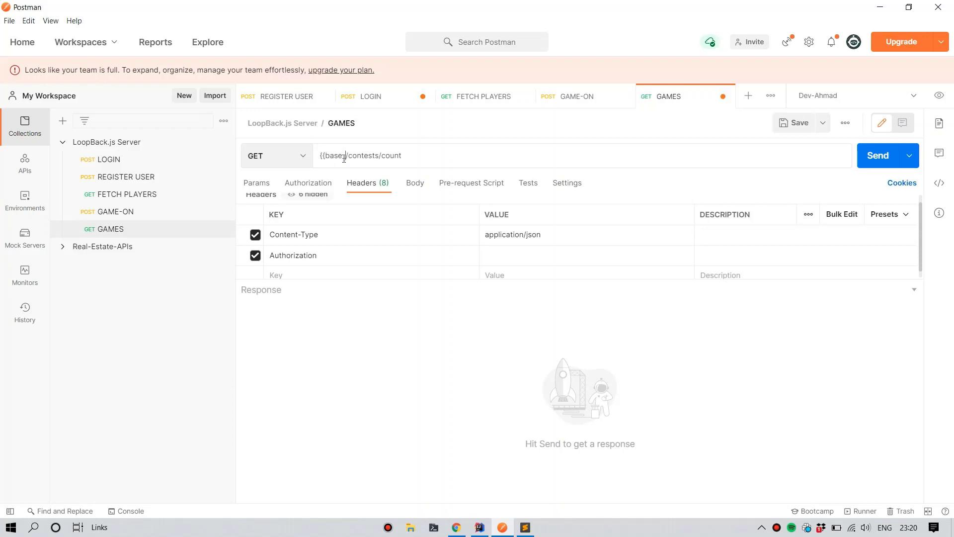
{"action": "key", "text": "ctrl+s"}
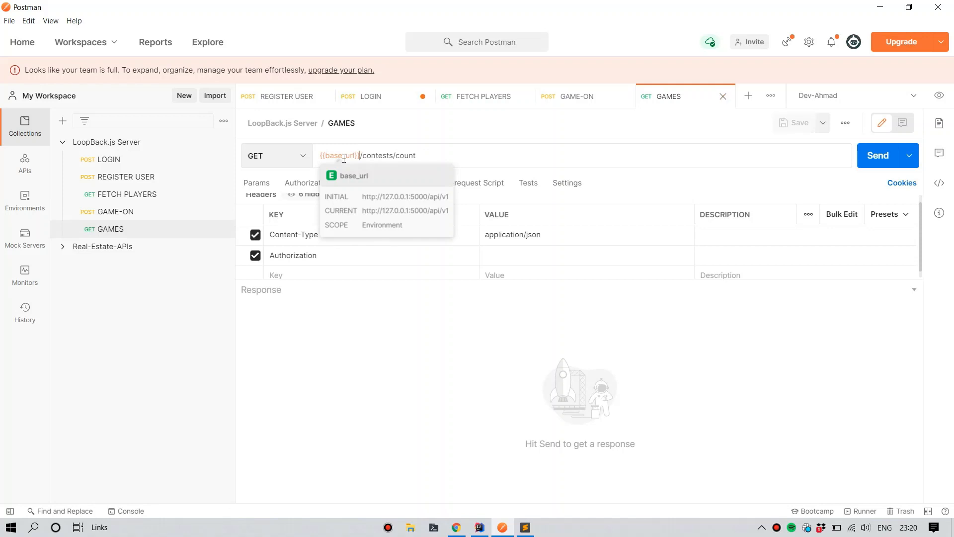
Review the URLs of all five LoopBack.js Server requests and inspect the base_url variable's values in the active environment
{"action": "left_click", "coordinate": [120, 160]}
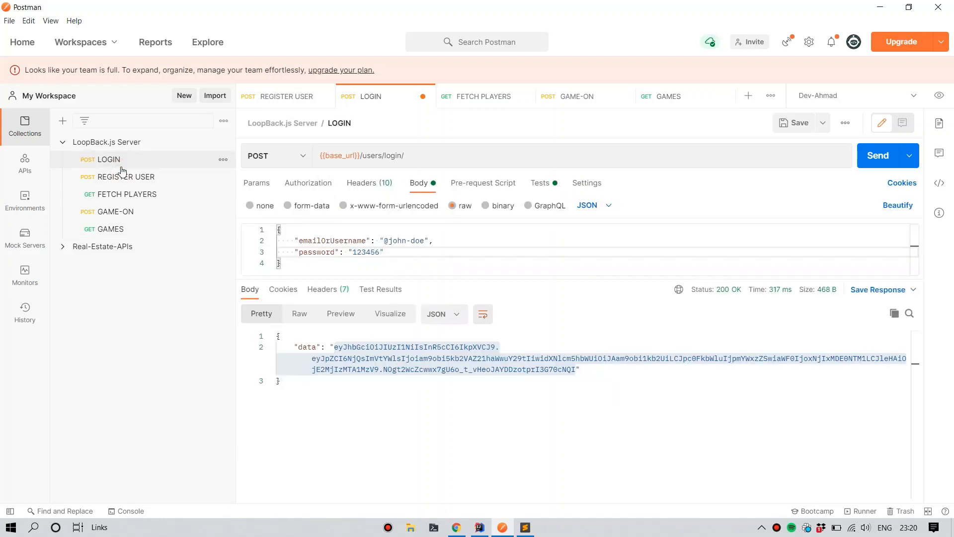
{"action": "left_click", "coordinate": [122, 176]}
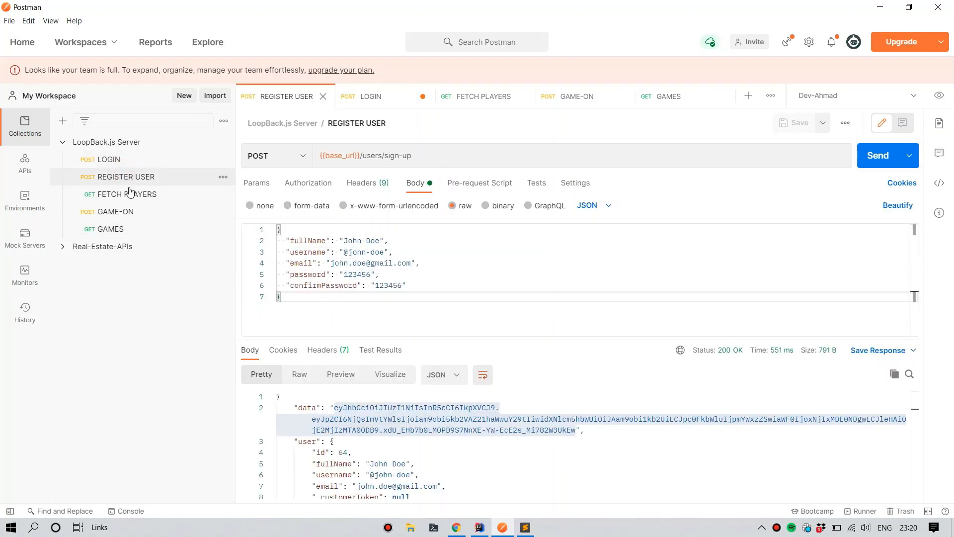
{"action": "left_click", "coordinate": [129, 193]}
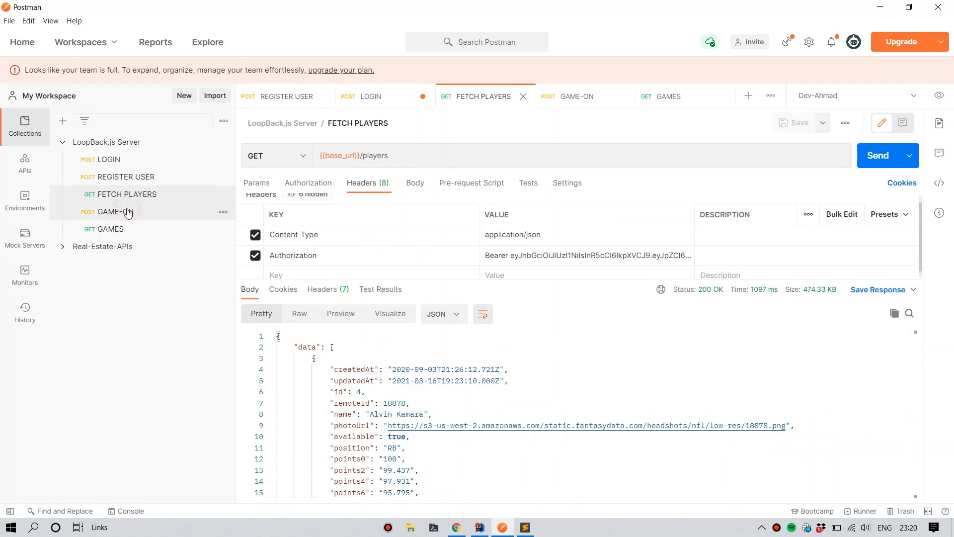
{"action": "left_click", "coordinate": [128, 212]}
{"action": "left_click", "coordinate": [126, 229]}
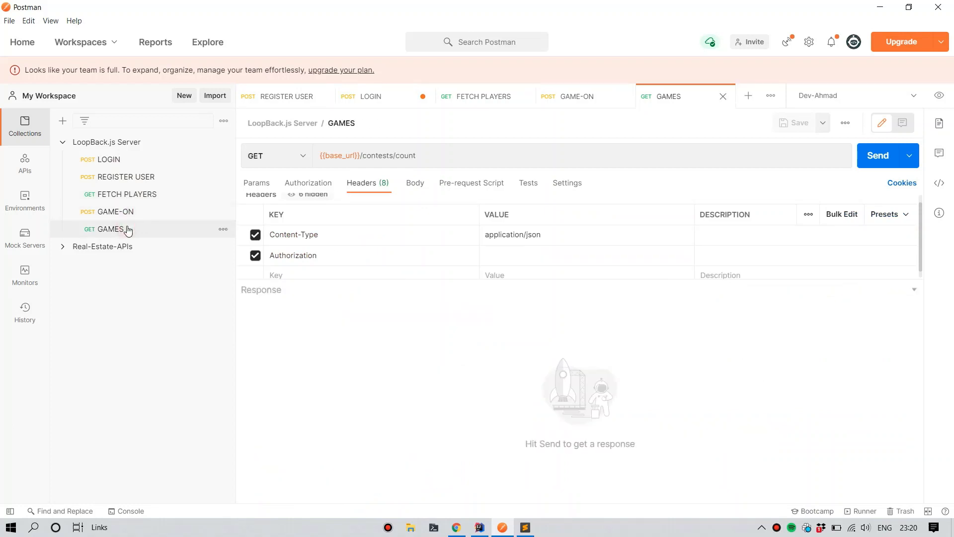
{"action": "left_click", "coordinate": [122, 160]}
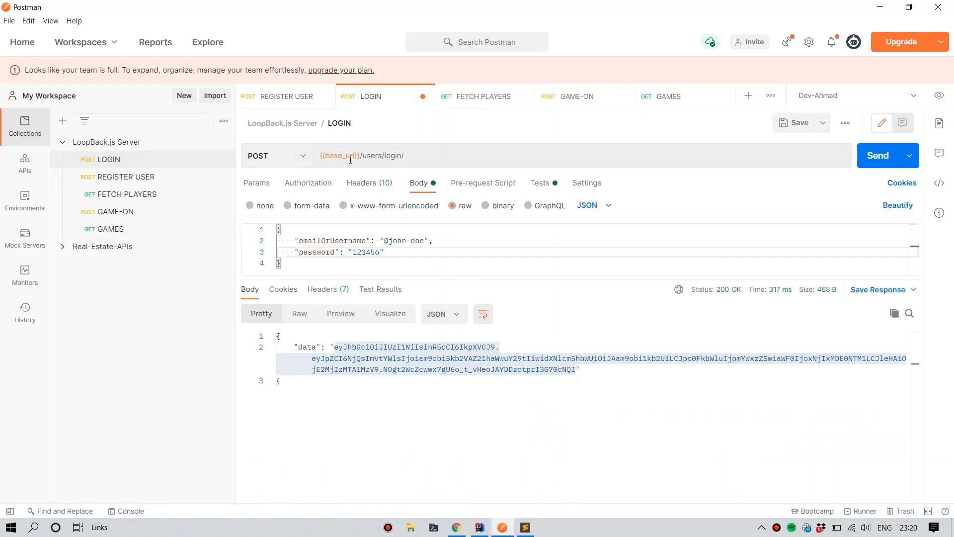
{"action": "mouse_move", "coordinate": [359, 158]}
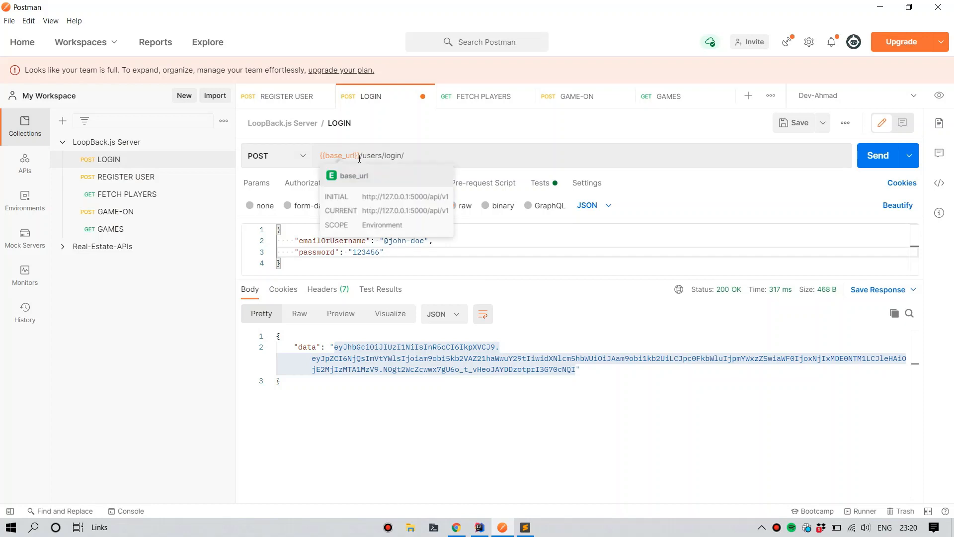
{"action": "left_click", "coordinate": [939, 95]}
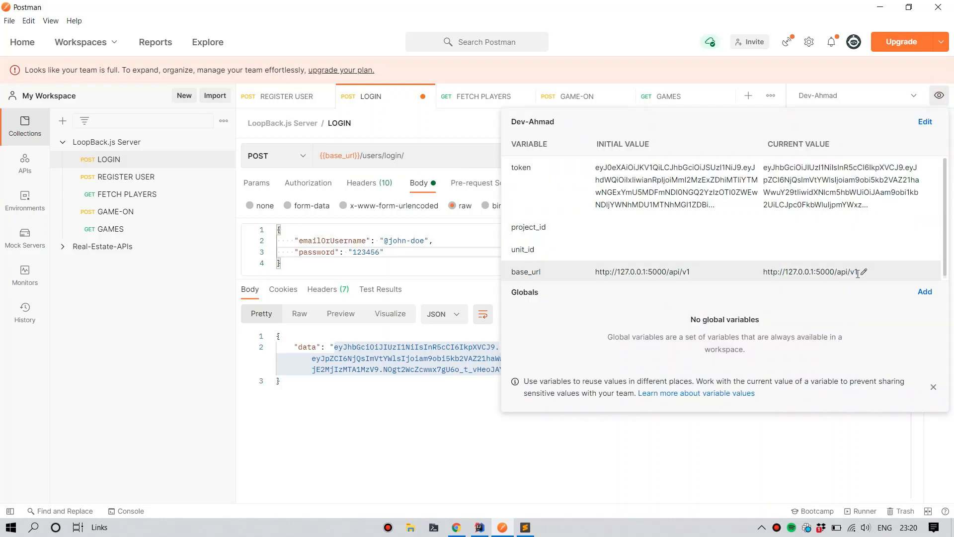
Close the environment overview and check the REGISTER USER, FETCH PLAYERS and GAMES requests for how each handles the authorization token
{"action": "left_click", "coordinate": [413, 119]}
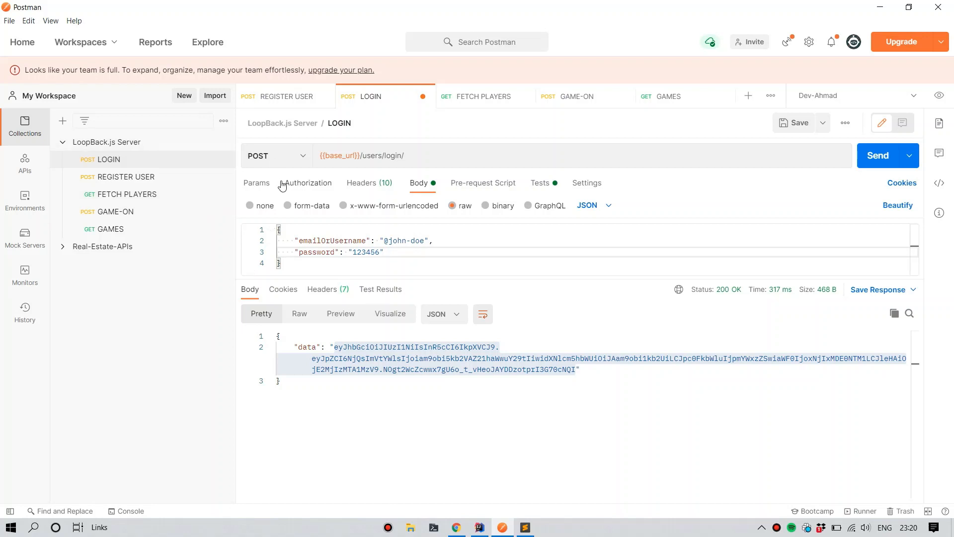
{"action": "left_click", "coordinate": [138, 180]}
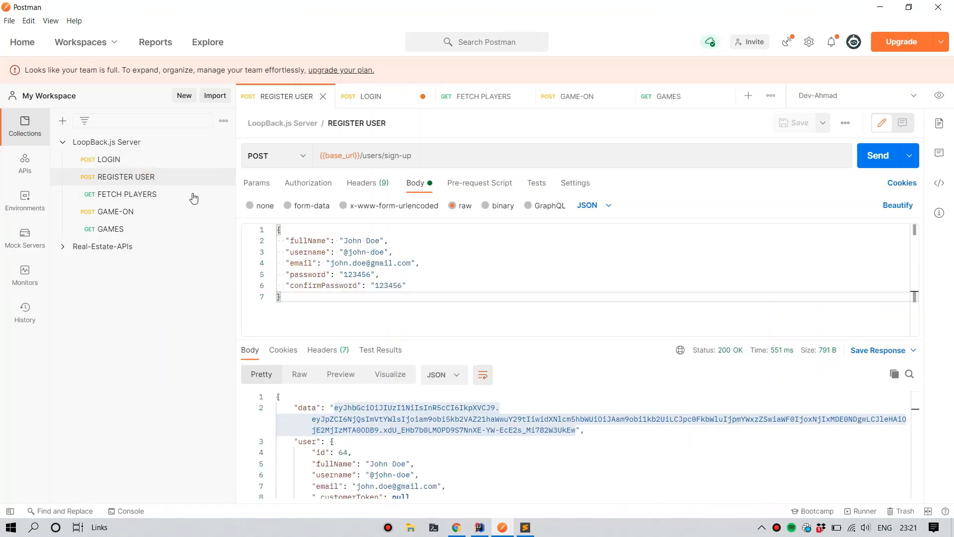
{"action": "left_click", "coordinate": [132, 195]}
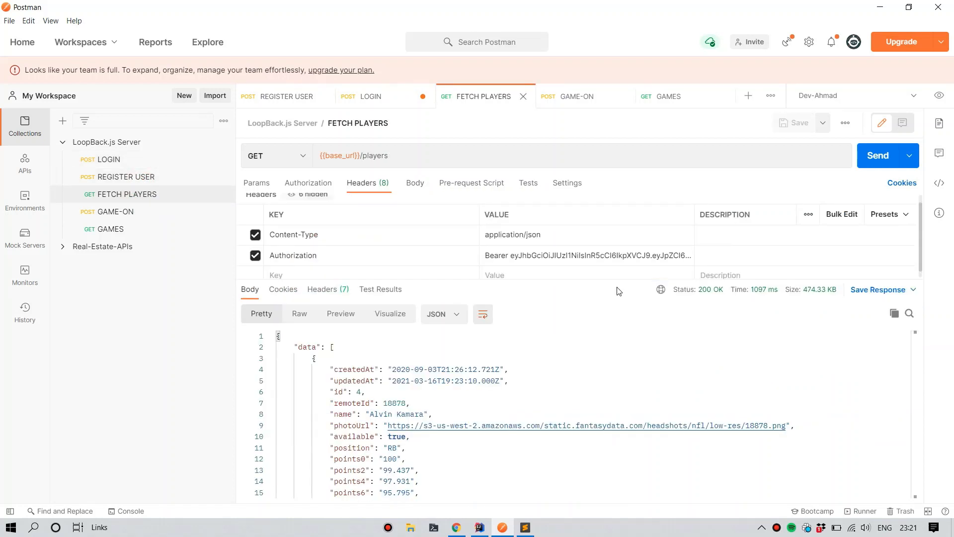
{"action": "left_click", "coordinate": [109, 228]}
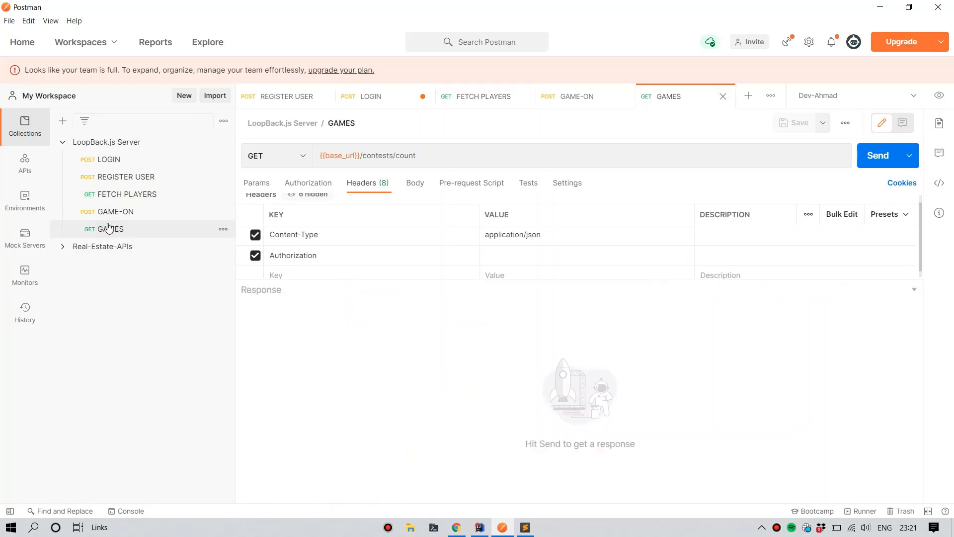
{"action": "left_click", "coordinate": [501, 254]}
{"action": "left_click", "coordinate": [111, 180]}
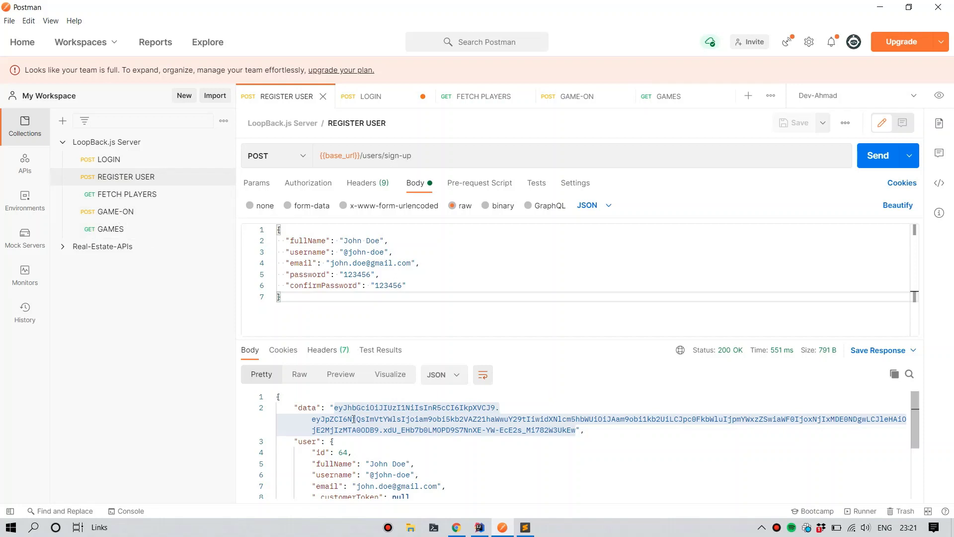
Set the GAME-ON request's Authorization header value to Bearer followed by the copied access token, and enlarge the headers area
{"action": "left_click", "coordinate": [128, 212]}
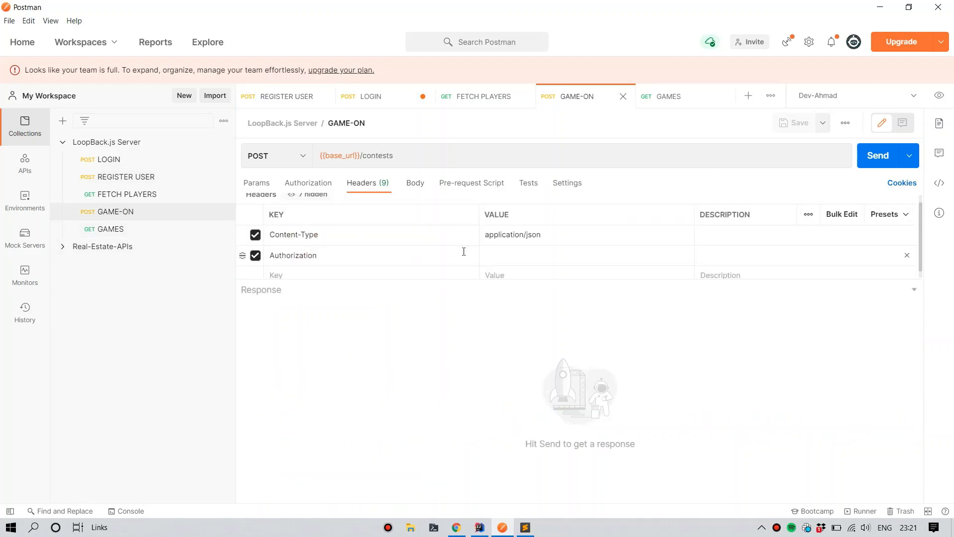
{"action": "left_click", "coordinate": [516, 256]}
{"action": "type", "text": "Bear"}
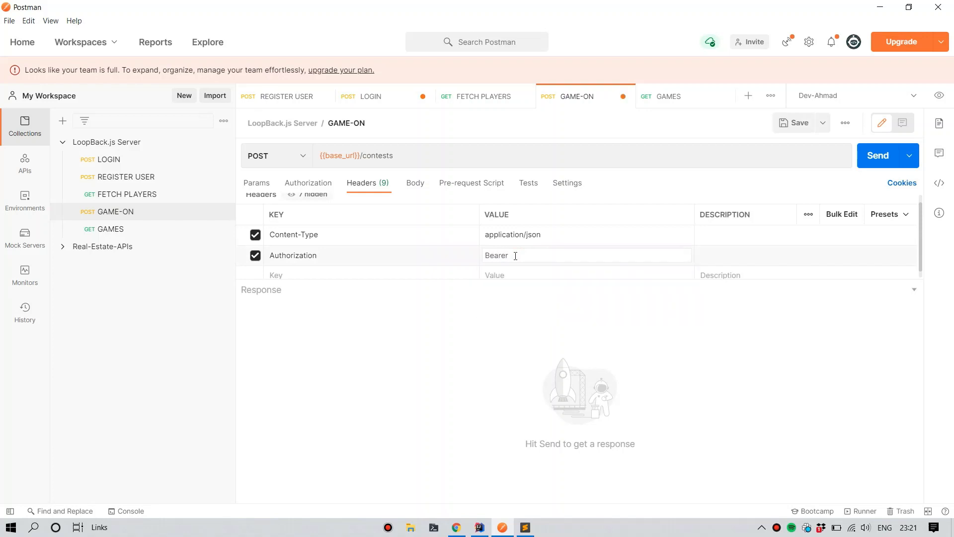
{"action": "type", "text": "er"}
{"action": "key", "text": "ctrl+v"}
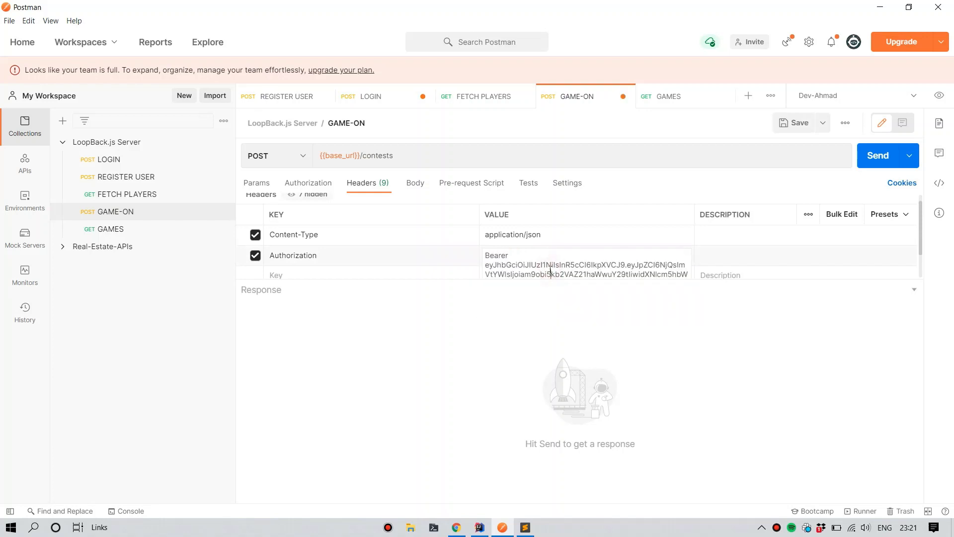
{"action": "left_click_drag", "start_coordinate": [581, 280], "coordinate": [590, 408]}
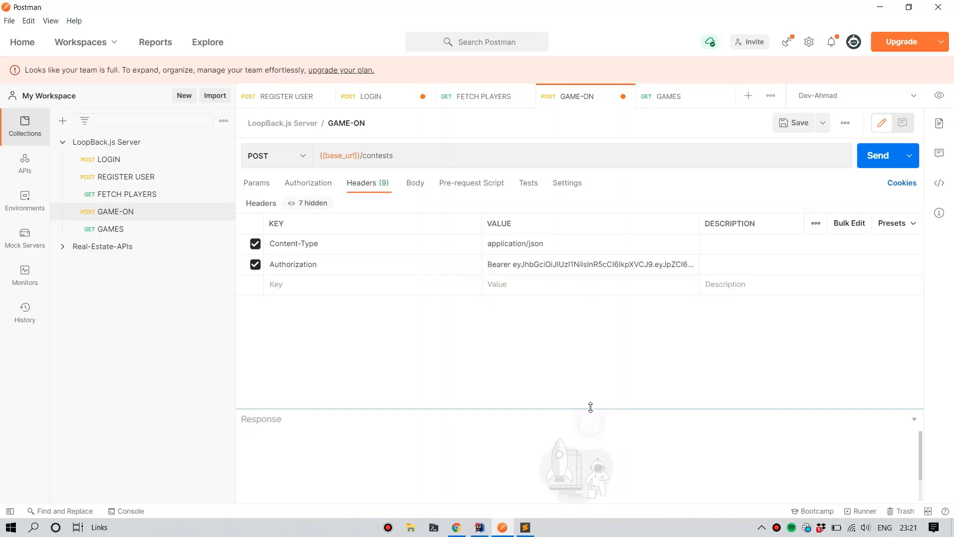
{"action": "left_click", "coordinate": [588, 270]}
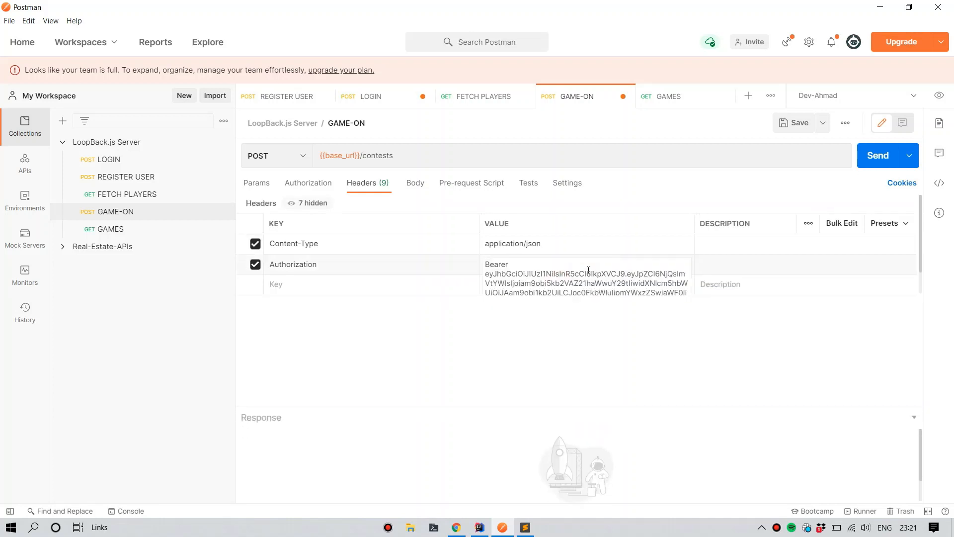
Replace the literal token after Bearer in the GAME-ON request's Authorization header with {{token}} and save the request
{"action": "double_click", "coordinate": [544, 271]}
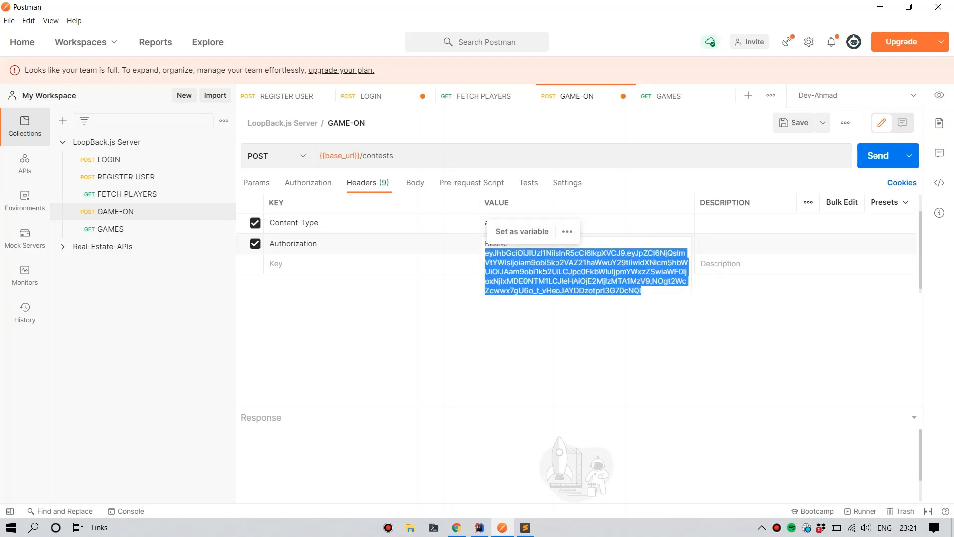
{"action": "key", "text": "BackSpace"}
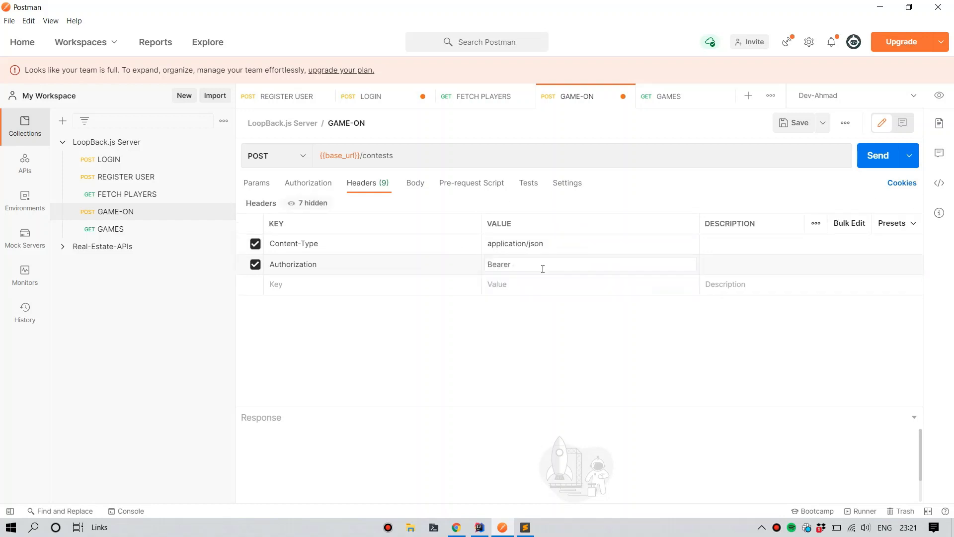
{"action": "type", "text": "{{token"}
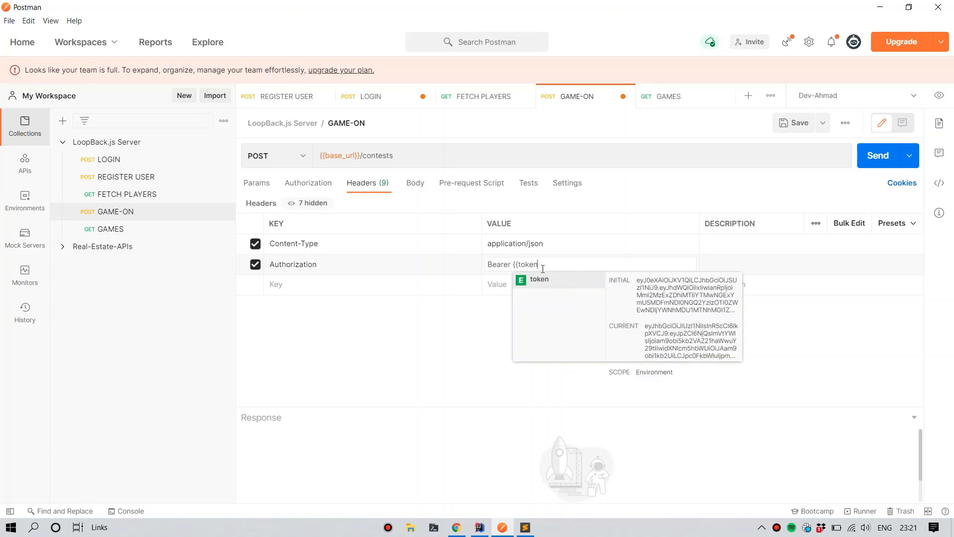
{"action": "key", "text": "Return"}
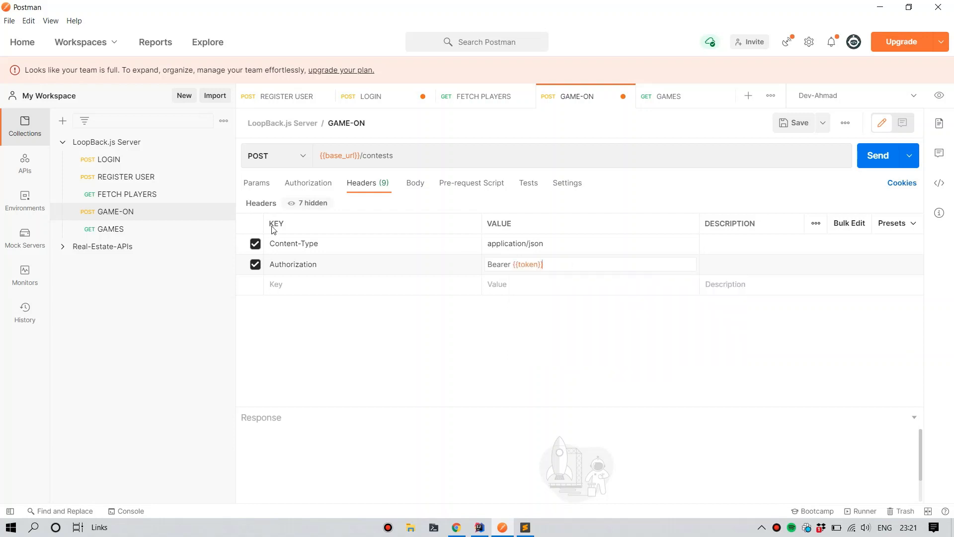
{"action": "key", "text": "ctrl+s"}
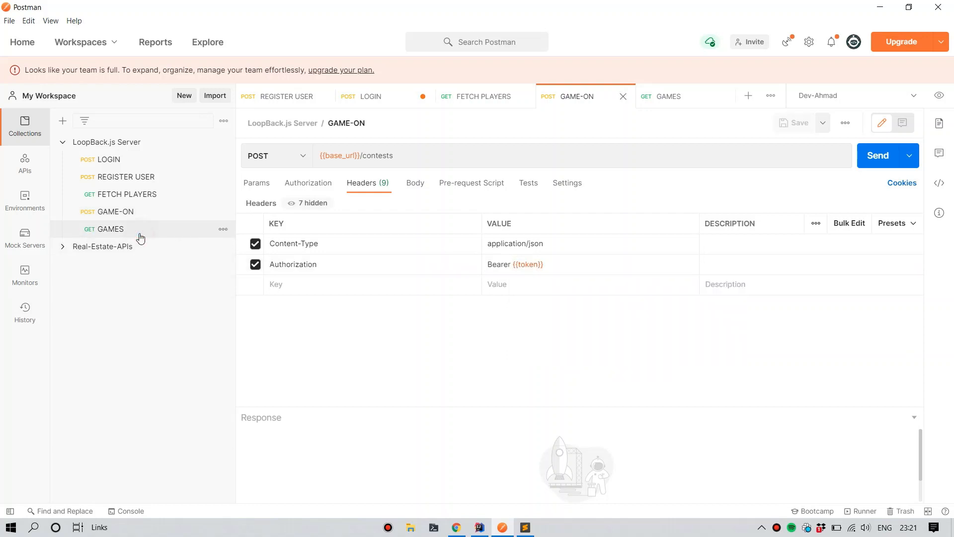
Set the GAMES request's Authorization header value to Bearer {{token}} and save the request
{"action": "left_click", "coordinate": [141, 237]}
{"action": "left_click", "coordinate": [514, 253]}
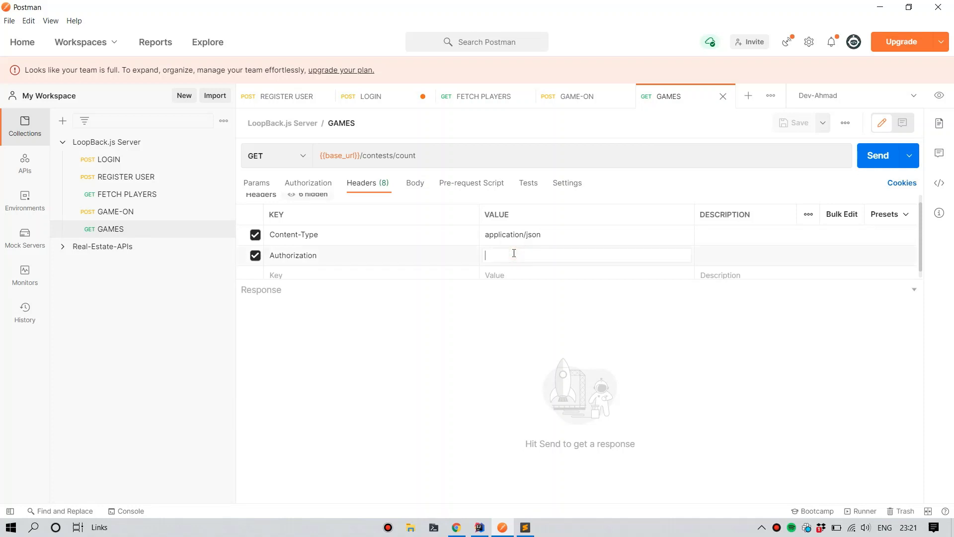
{"action": "type", "text": "Bearer {{token}}"}
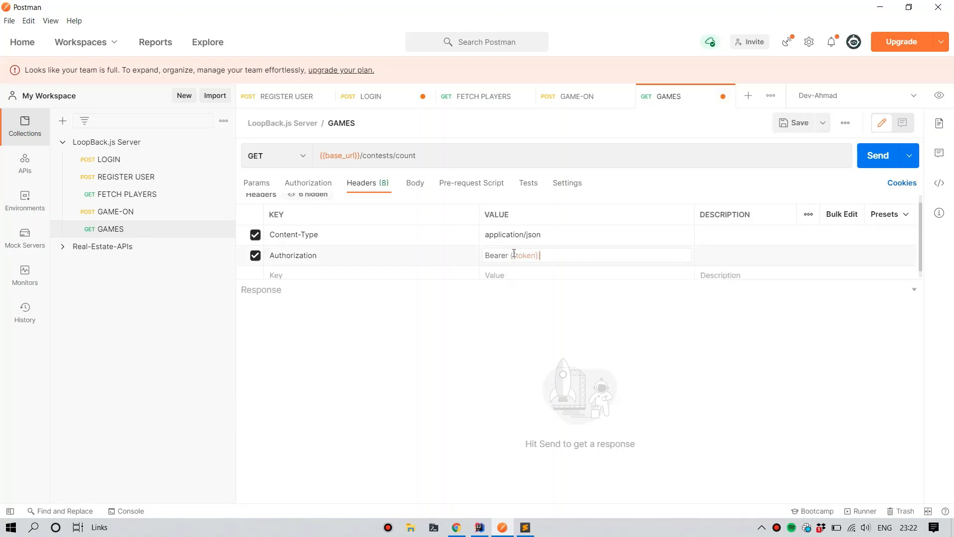
{"action": "key", "text": "ctrl+s"}
Replace the FETCH PLAYERS request's Authorization header value with Bearer {{token}} and save the request
{"action": "left_click", "coordinate": [105, 194]}
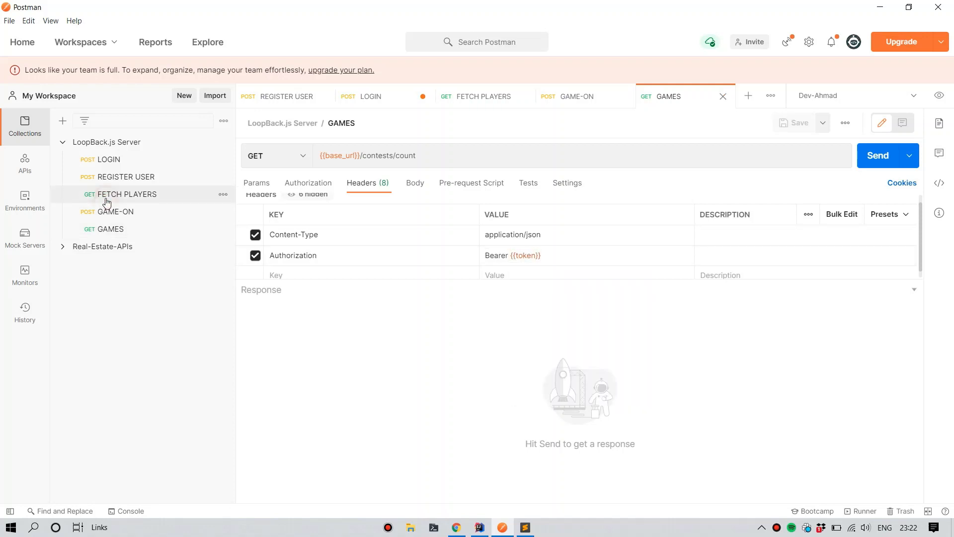
{"action": "left_click", "coordinate": [537, 261]}
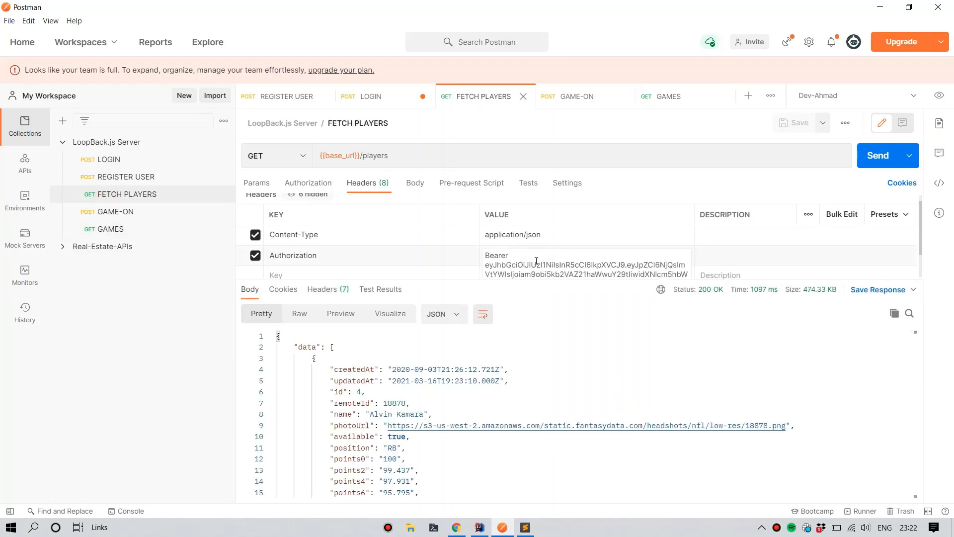
{"action": "key", "text": "ctrl+a"}
{"action": "type", "text": "Bea"}
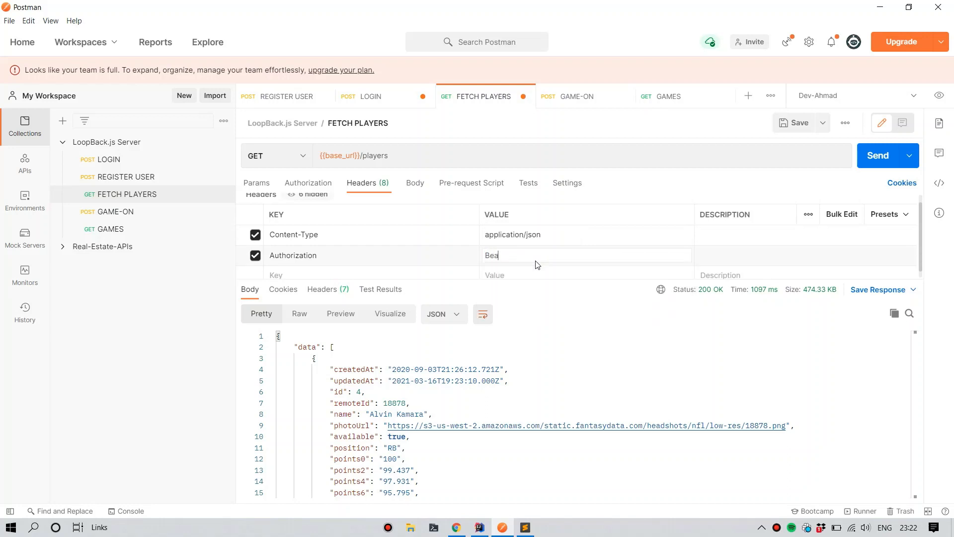
{"action": "type", "text": "rer {{token}}"}
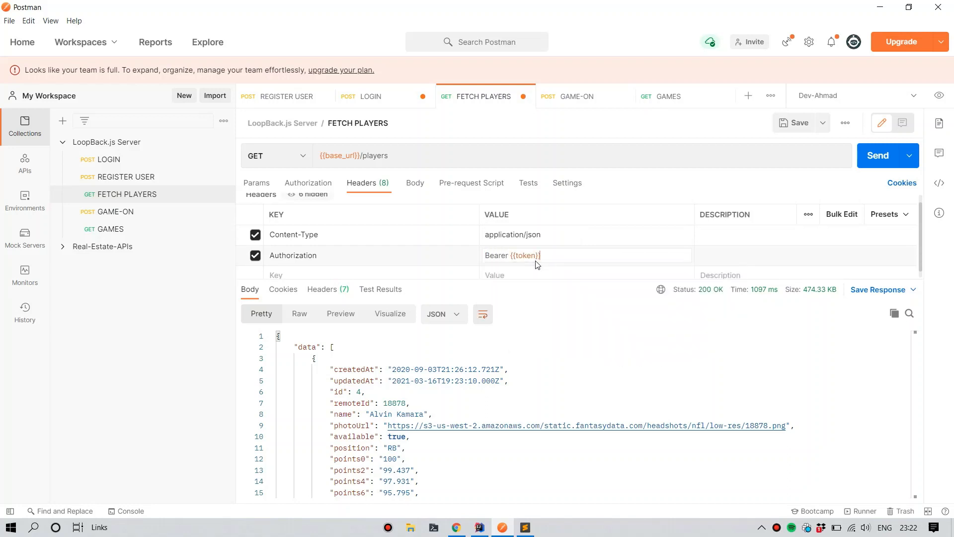
{"action": "key", "text": "ctrl+s"}
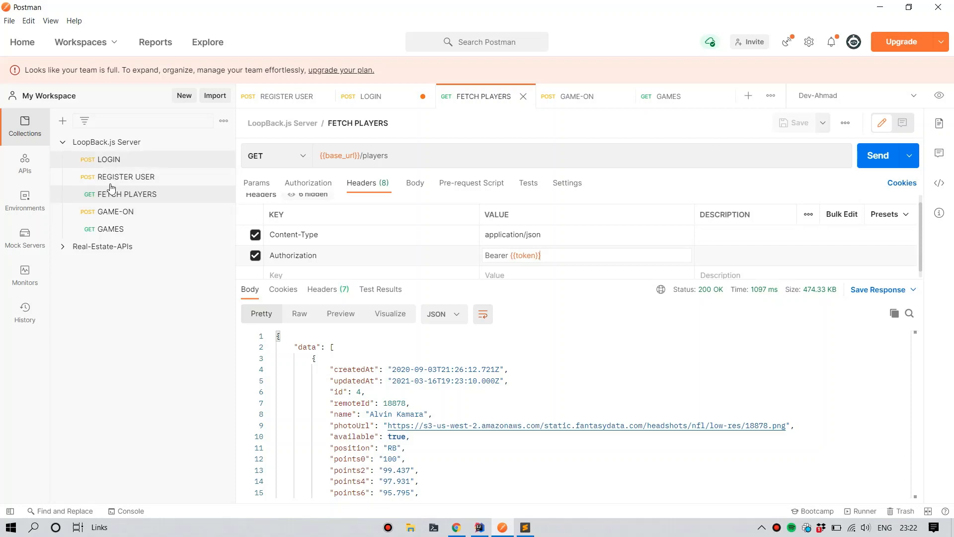
Send the LOGIN request and copy the access token from the data field of its response
{"action": "left_click", "coordinate": [121, 219]}
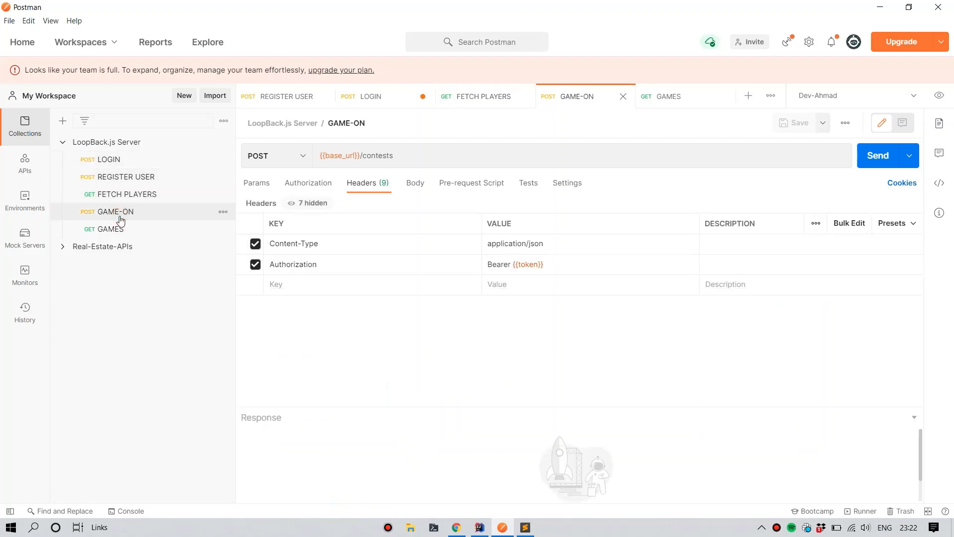
{"action": "left_click", "coordinate": [119, 157]}
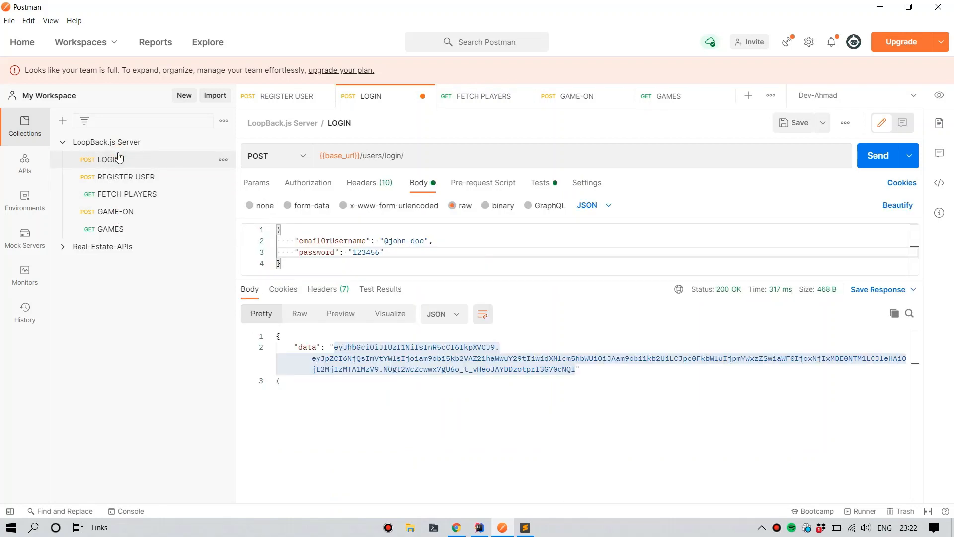
{"action": "left_click", "coordinate": [867, 155]}
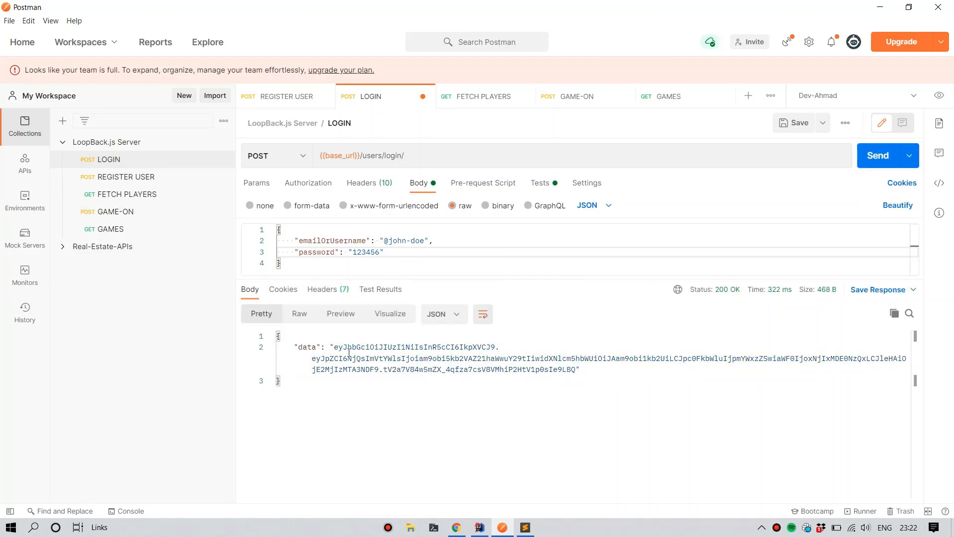
{"action": "left_click_drag", "start_coordinate": [334, 348], "coordinate": [575, 372]}
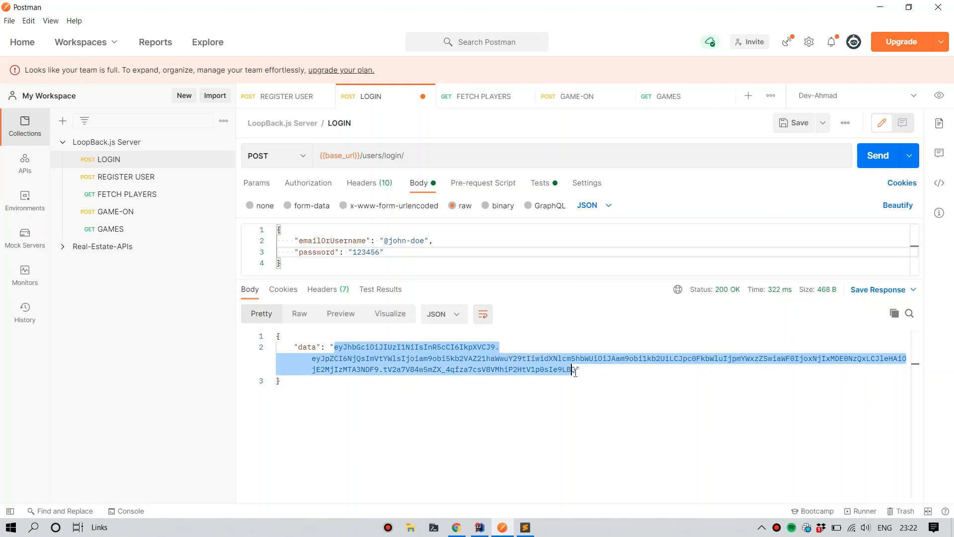
{"action": "right_click", "coordinate": [550, 364]}
{"action": "left_click", "coordinate": [528, 267]}
Paste the copied access token as the current value of the token variable in the active environment, and close the overview
{"action": "left_click", "coordinate": [940, 96]}
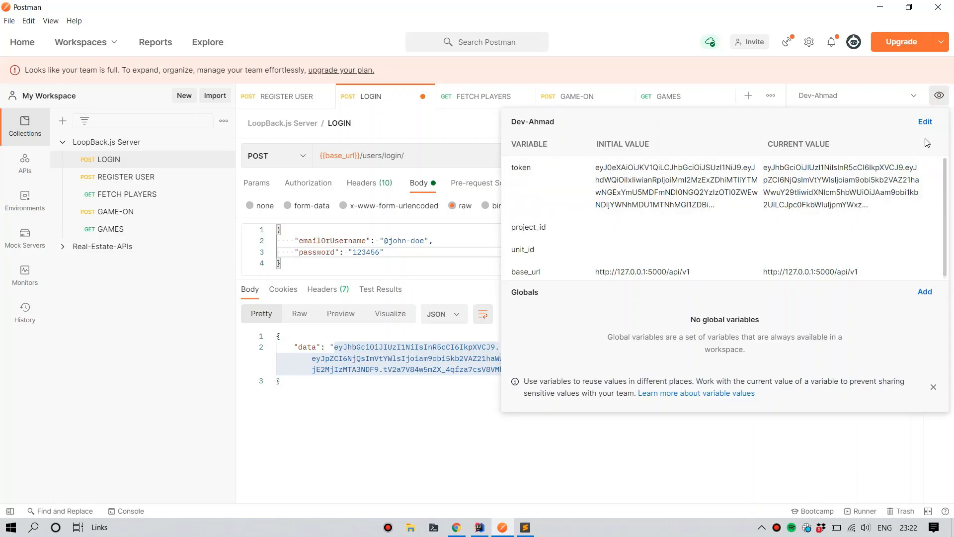
{"action": "left_click", "coordinate": [927, 186]}
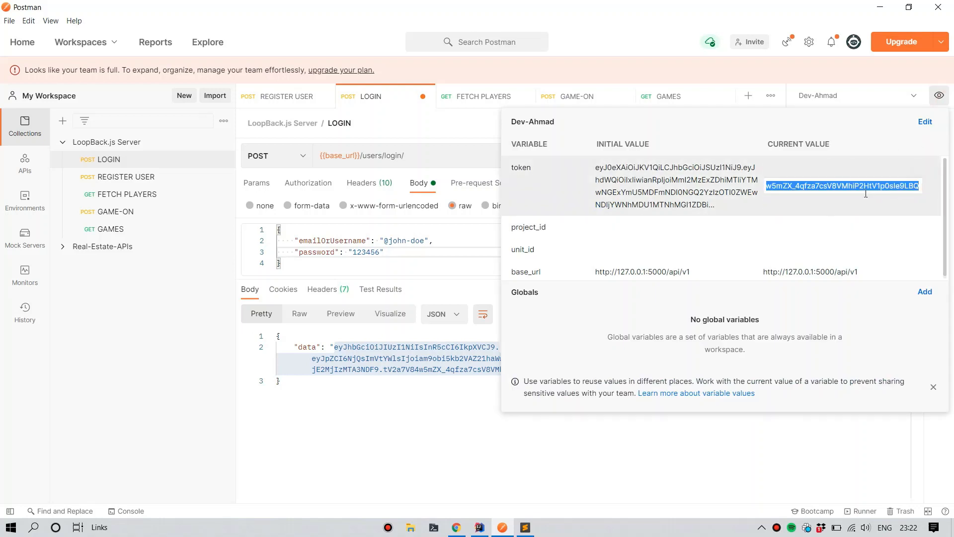
{"action": "key", "text": "End"}
{"action": "key", "text": "Return"}
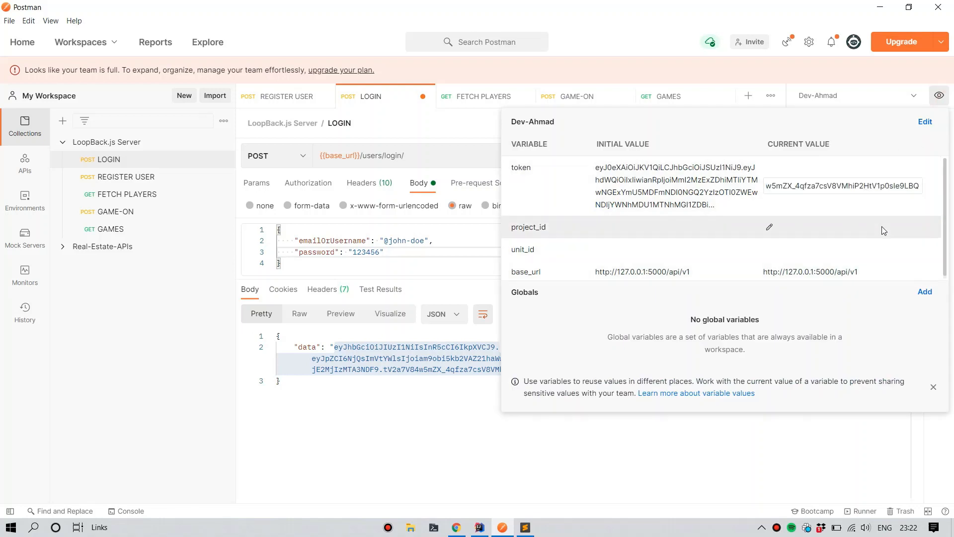
{"action": "left_click", "coordinate": [447, 453]}
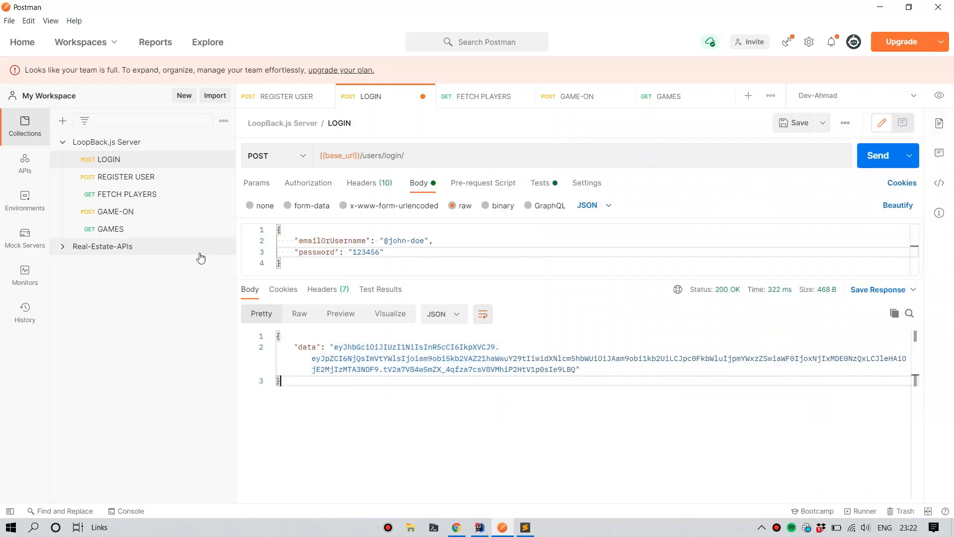
Check the FETCH PLAYERS request's headers and body, and send the FETCH PLAYERS and GAME-ON requests with the Bearer {{token}} authorization
{"action": "left_click", "coordinate": [125, 201]}
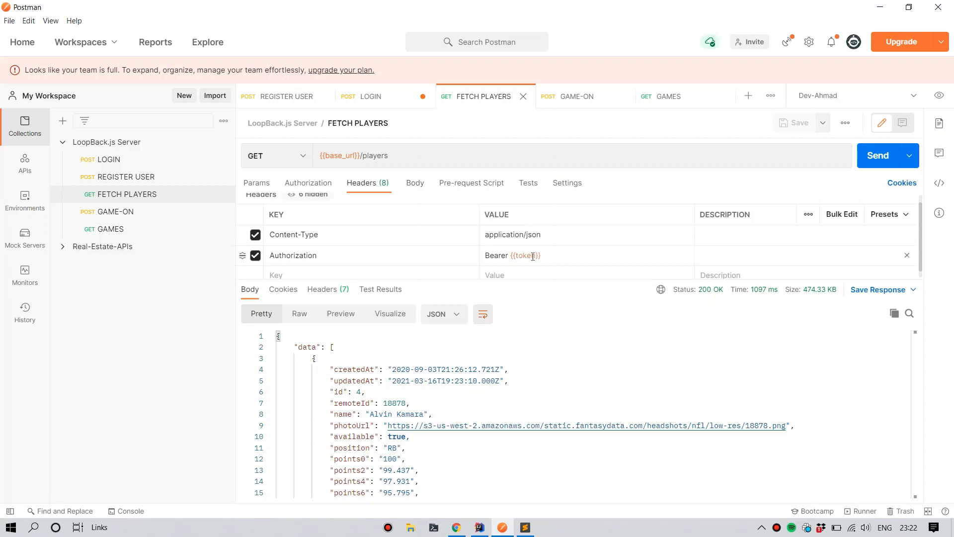
{"action": "mouse_move", "coordinate": [515, 257]}
{"action": "left_click", "coordinate": [411, 183]}
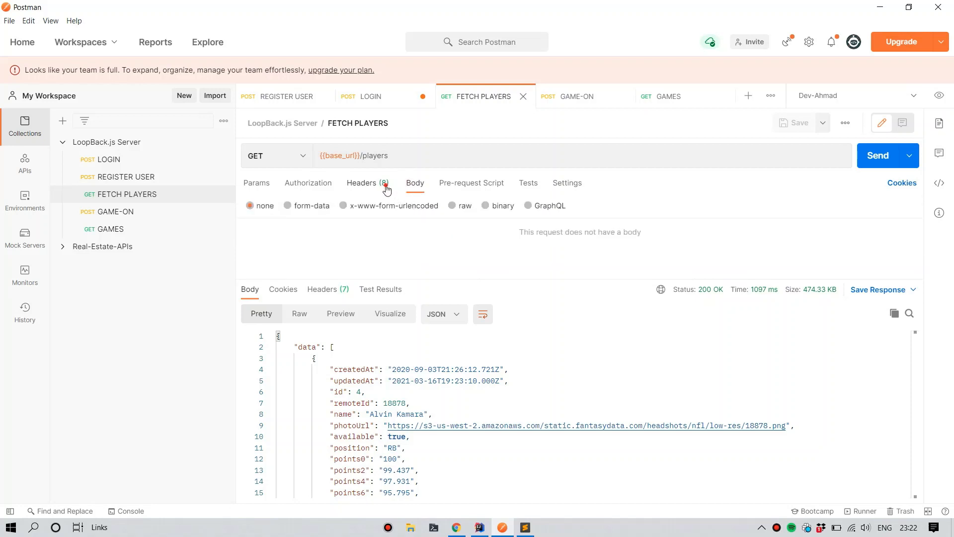
{"action": "left_click", "coordinate": [387, 189]}
{"action": "left_click", "coordinate": [867, 161]}
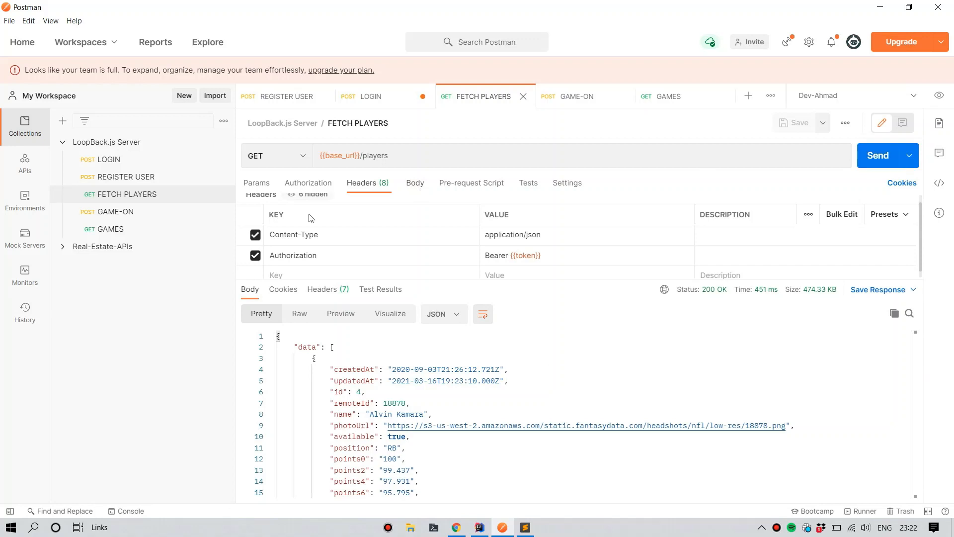
{"action": "left_click", "coordinate": [149, 217]}
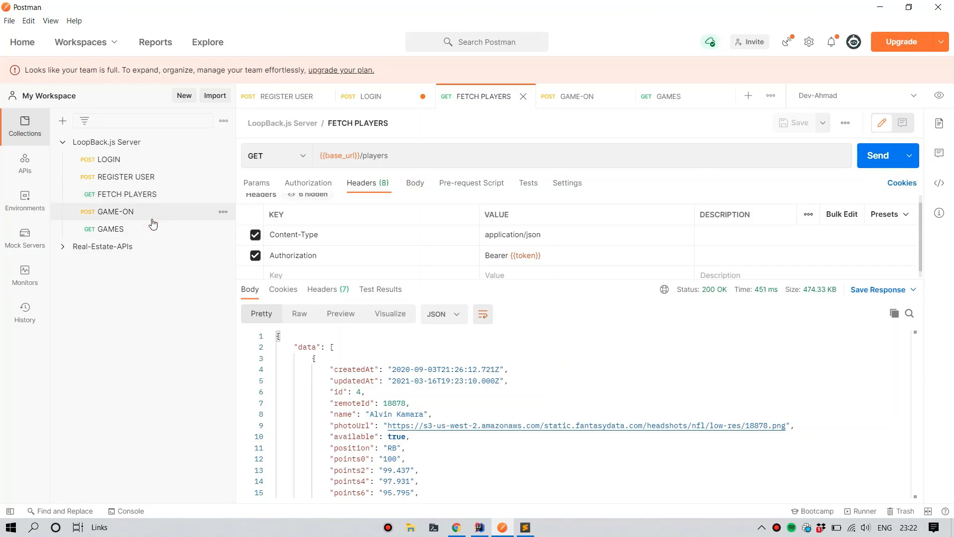
{"action": "left_click", "coordinate": [884, 160]}
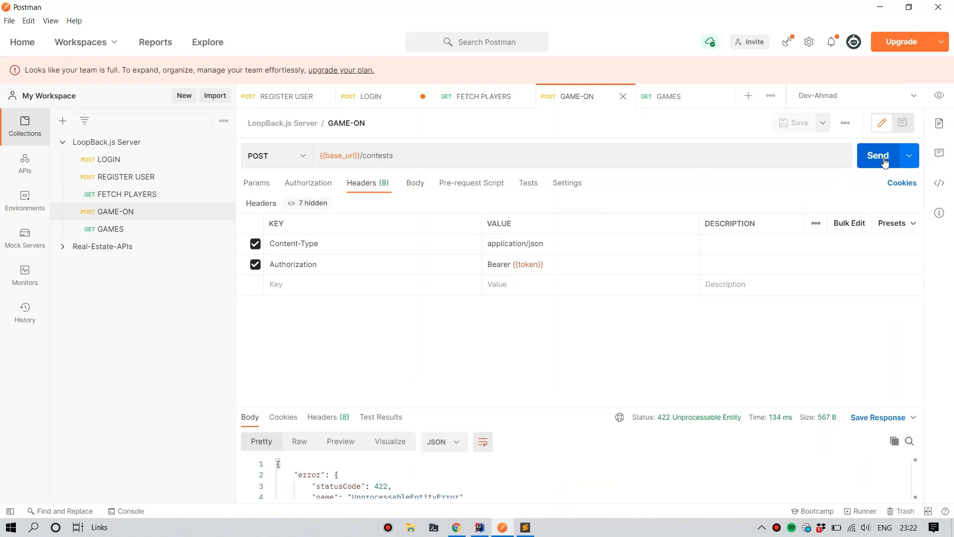
Examine the access token in the LOGIN response and compare it with the Authorization header of the GAME-ON request
{"action": "left_click", "coordinate": [125, 164]}
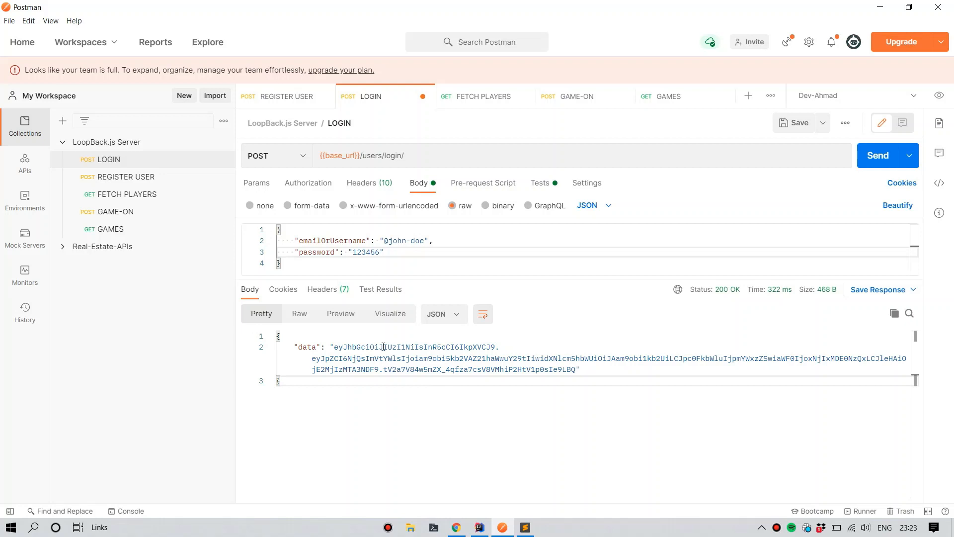
{"action": "left_click_drag", "start_coordinate": [353, 347], "coordinate": [487, 371]}
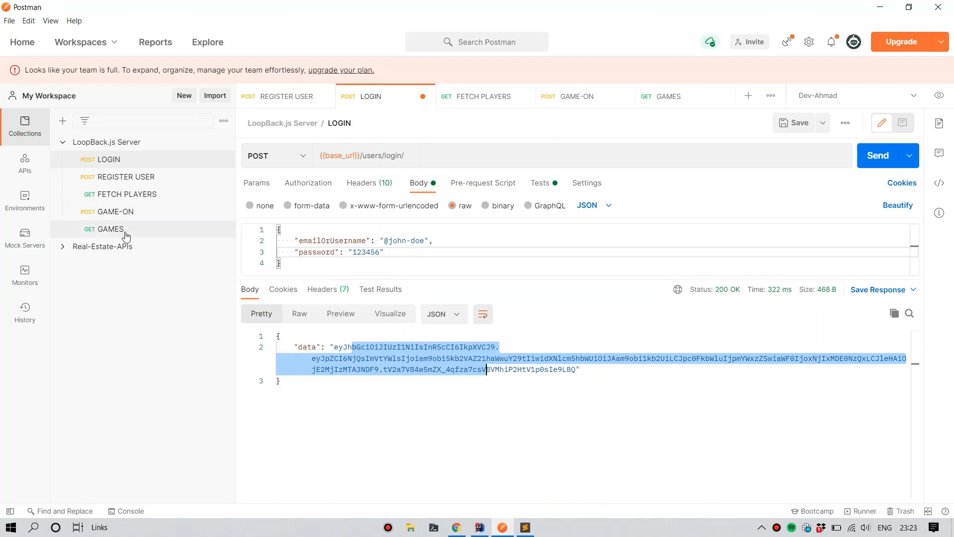
{"action": "left_click", "coordinate": [353, 347]}
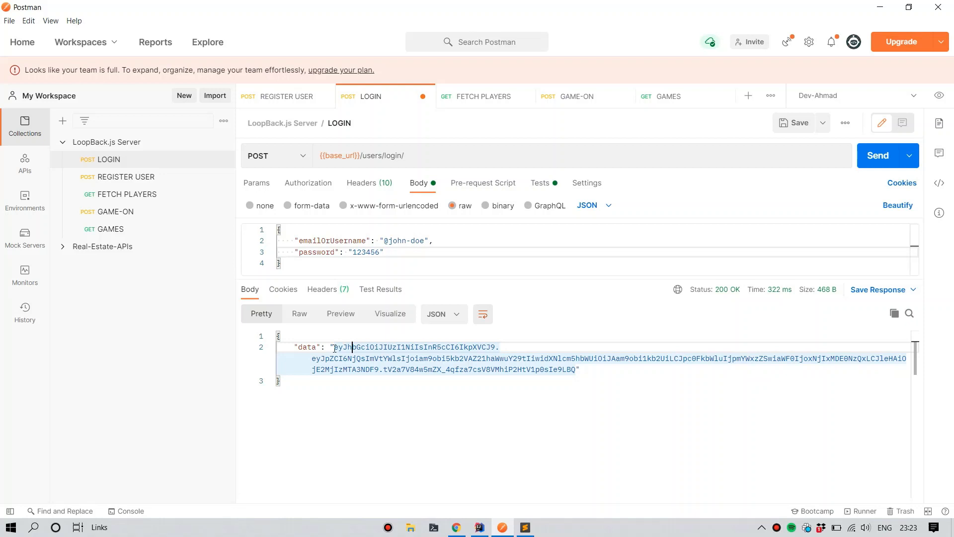
{"action": "left_click_drag", "start_coordinate": [334, 348], "coordinate": [550, 369]}
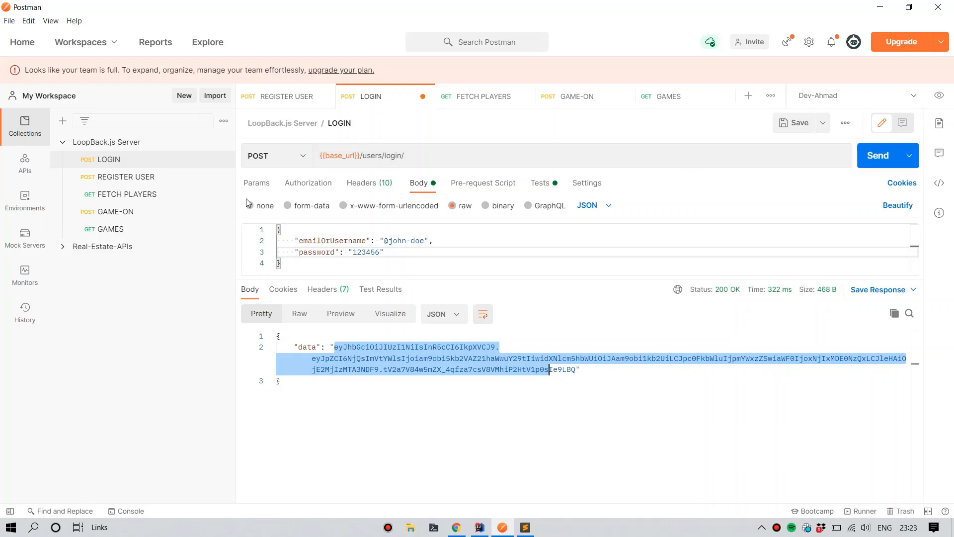
{"action": "left_click", "coordinate": [128, 211]}
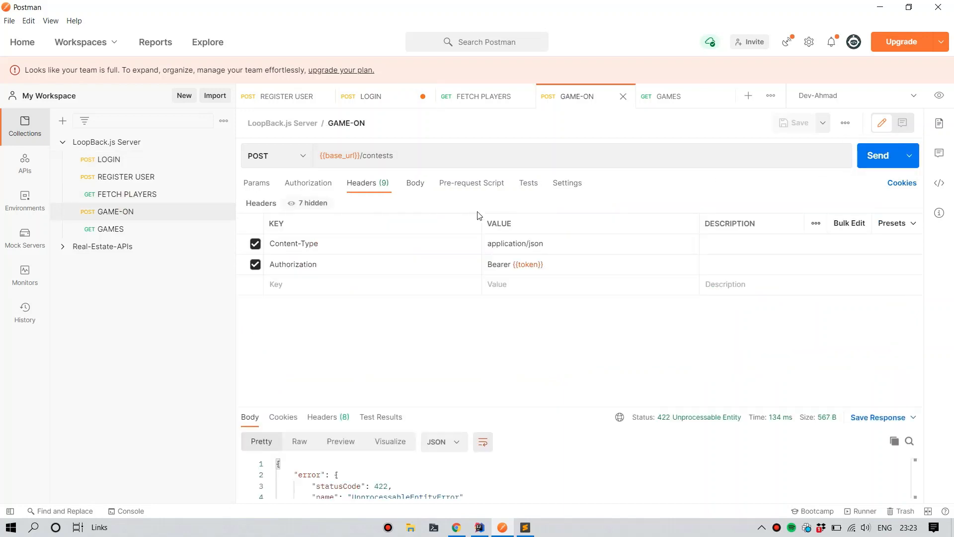
{"action": "left_click", "coordinate": [118, 160]}
{"action": "left_click", "coordinate": [470, 393]}
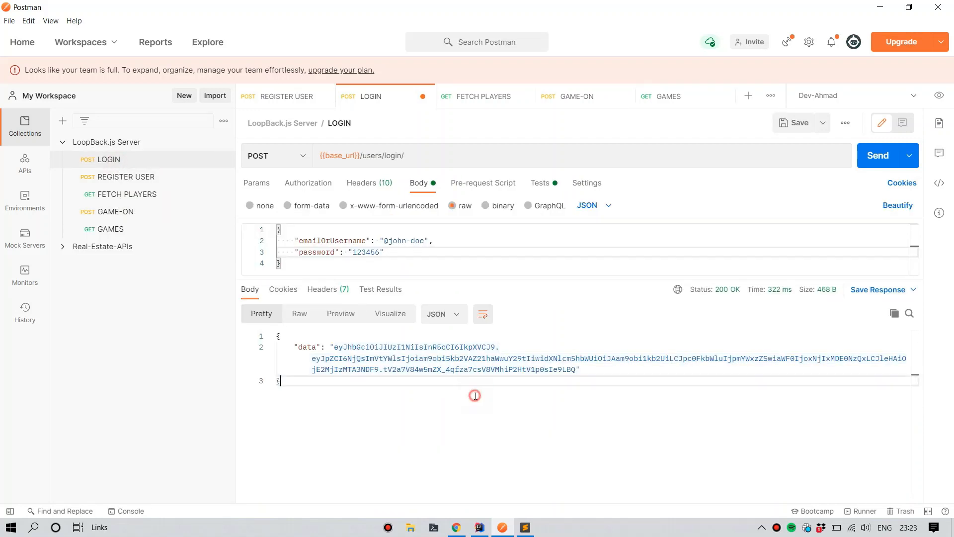
Replace the LOGIN request's test script with the line var responseData = JSON.parse(responseBody);
{"action": "left_click", "coordinate": [538, 190]}
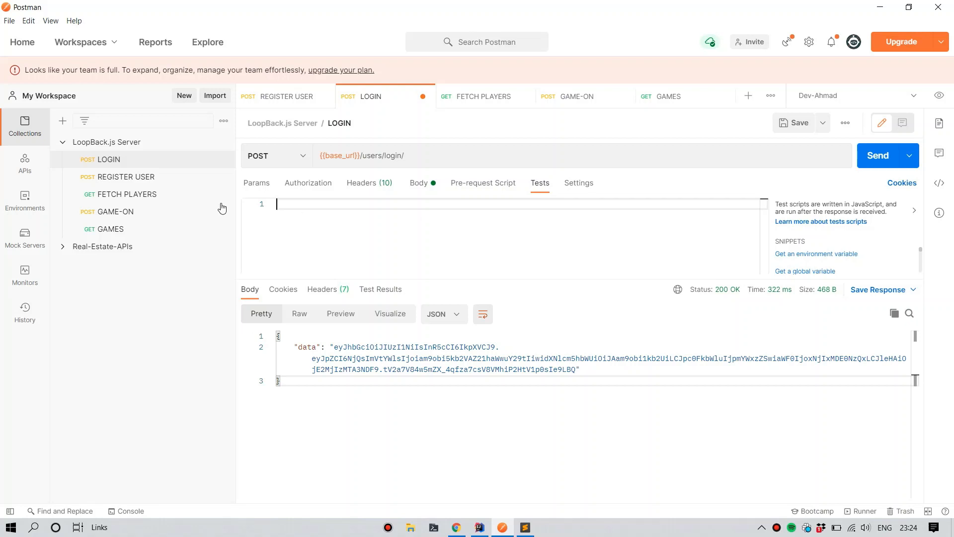
{"action": "left_click", "coordinate": [149, 212]}
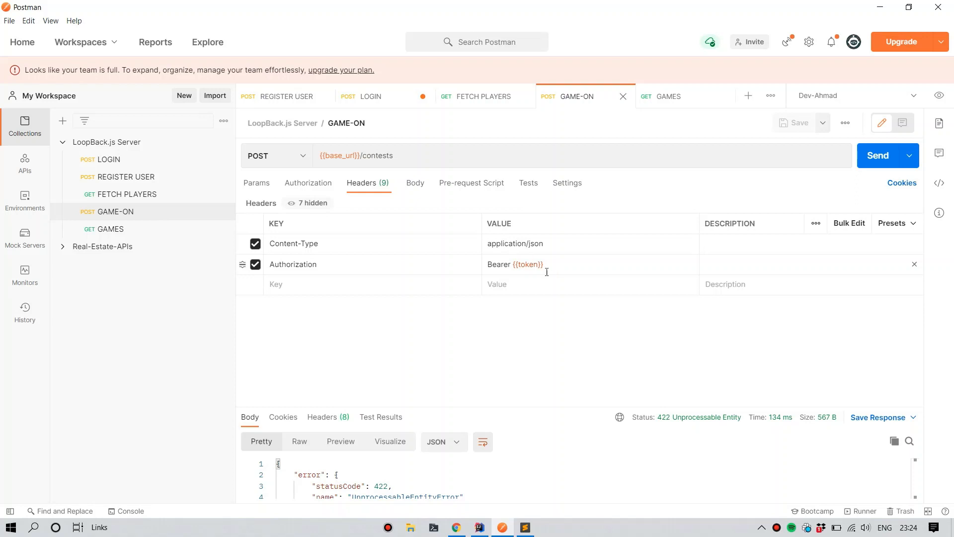
{"action": "left_click", "coordinate": [122, 162]}
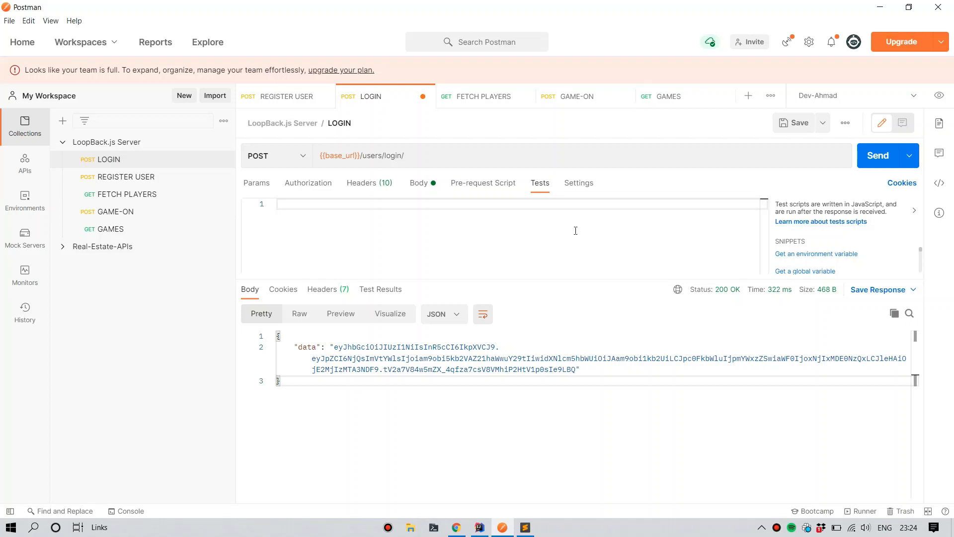
{"action": "left_click", "coordinate": [576, 226]}
{"action": "type", "text": "var response"}
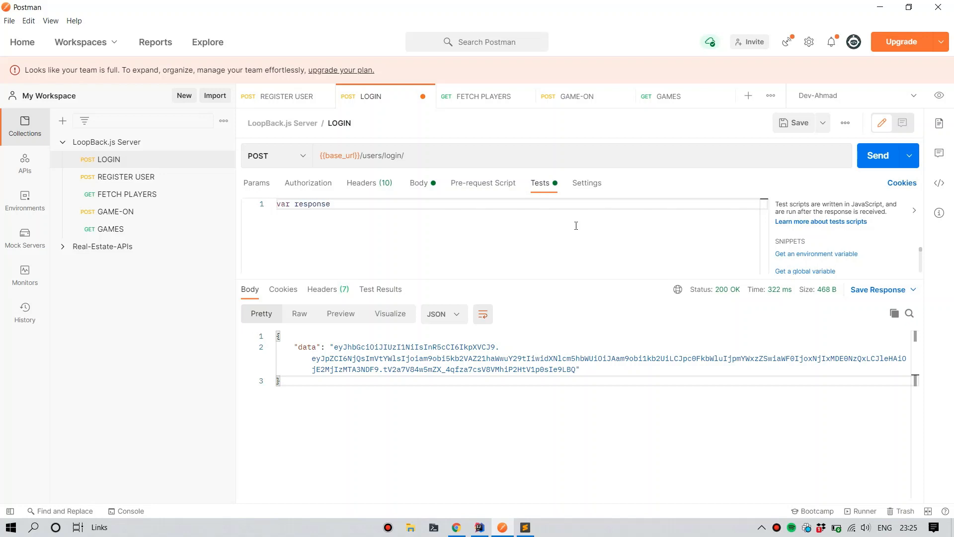
{"action": "type", "text": "Data = JSON.parse("}
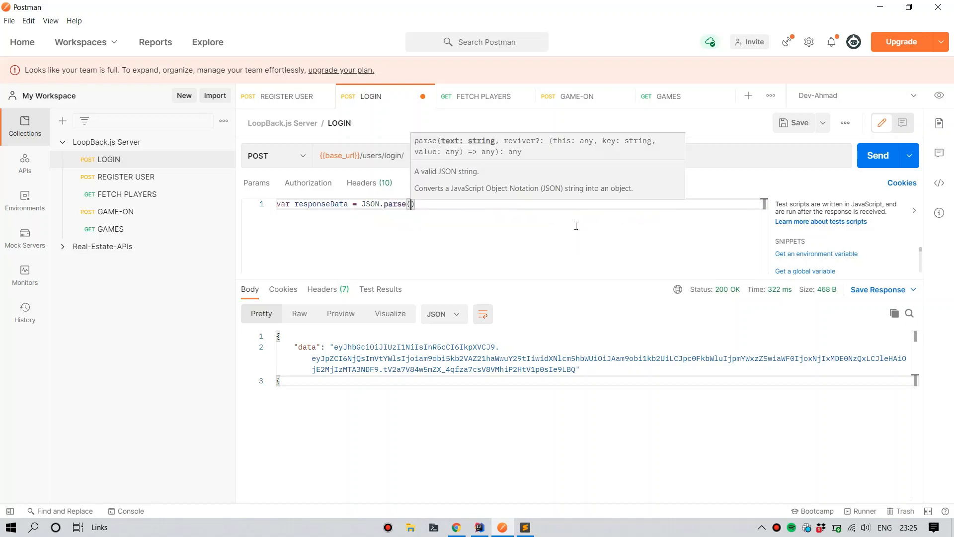
{"action": "type", "text": "respo"}
{"action": "type", "text": "nseBod"}
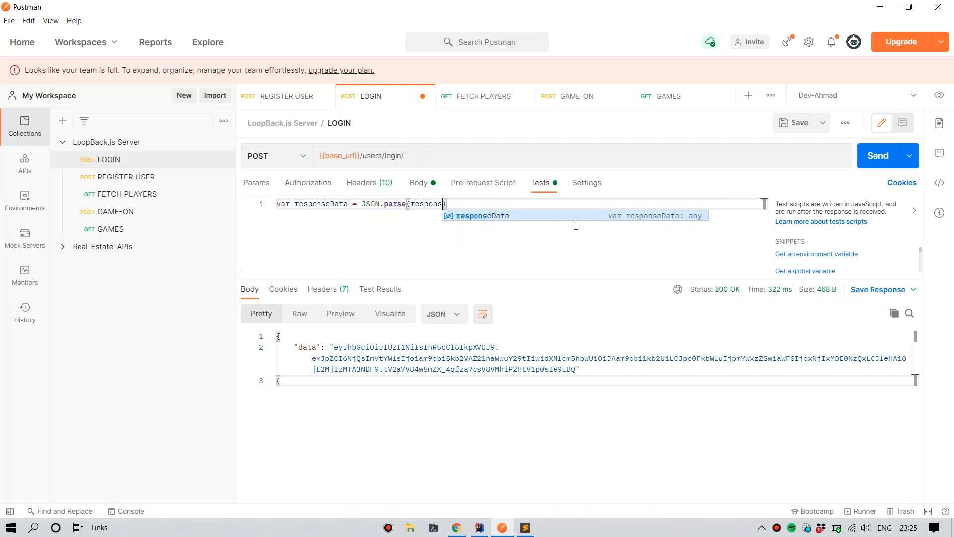
{"action": "type", "text": "y);"}
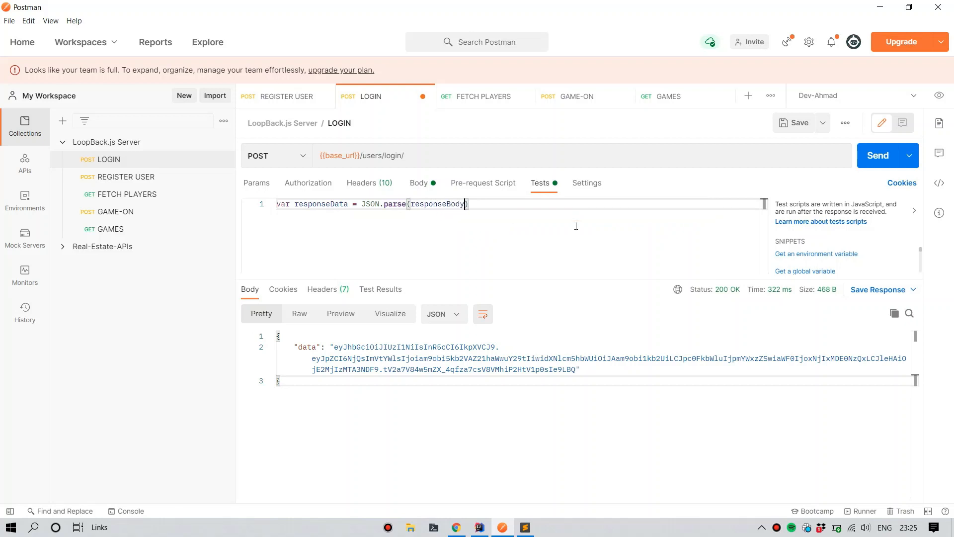
Add a second line to the LOGIN test script that calls postman.EnviornmentVariable with "token" as first argument, followed by a comma
{"action": "key", "text": "Return"}
{"action": "type", "text": "postman."}
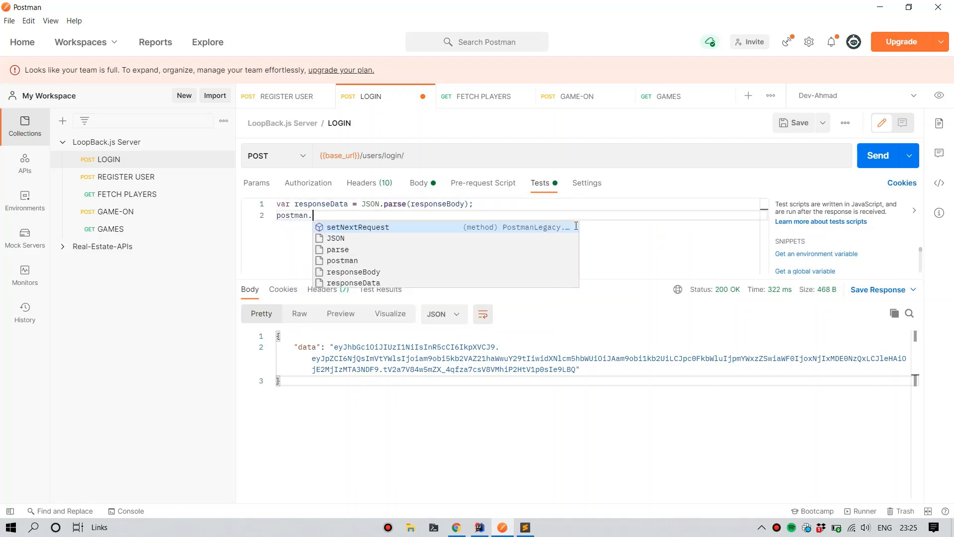
{"action": "type", "text": "Enviorn"}
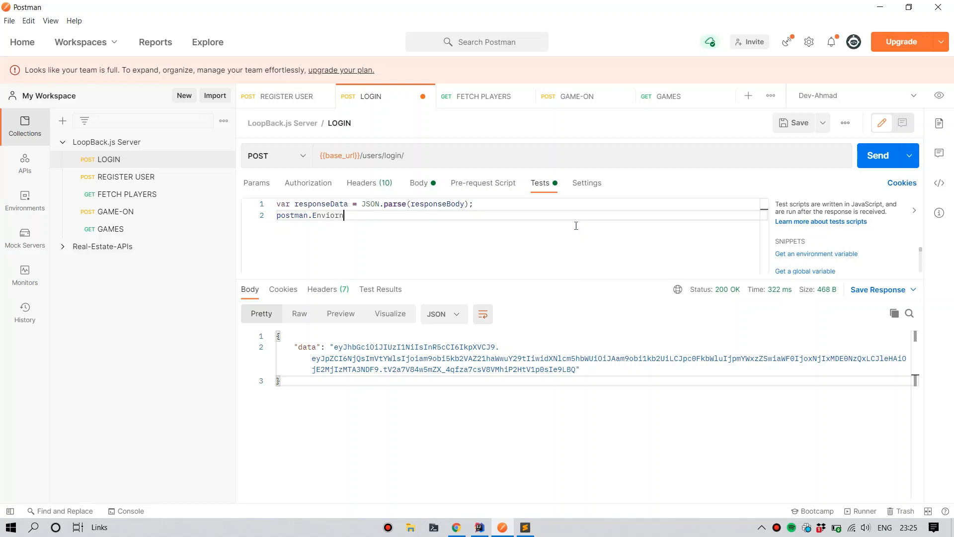
{"action": "type", "text": "mentVariable(\"token"}
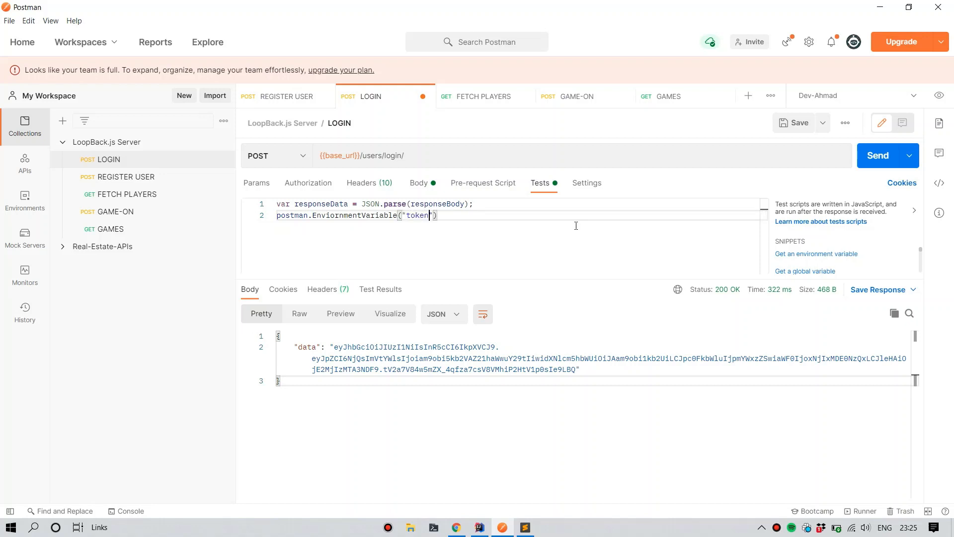
{"action": "key", "text": "End"}
{"action": "key", "text": "Left"}
{"action": "type", "text": ","}
{"action": "key", "text": "Left"}
{"action": "key", "text": "Left"}
{"action": "key", "text": "Left"}
{"action": "key", "text": "Left"}
{"action": "key", "text": "Right"}
{"action": "key", "text": "ctrl+shift+Left"}
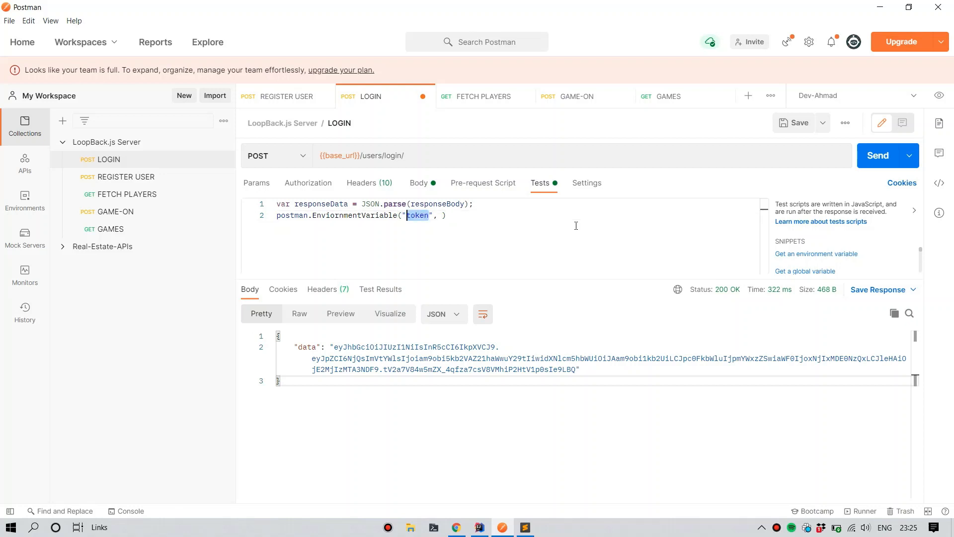
{"action": "key", "text": "Right"}
{"action": "key", "text": "Right"}
{"action": "key", "text": "Right"}
{"action": "key", "text": "Right"}
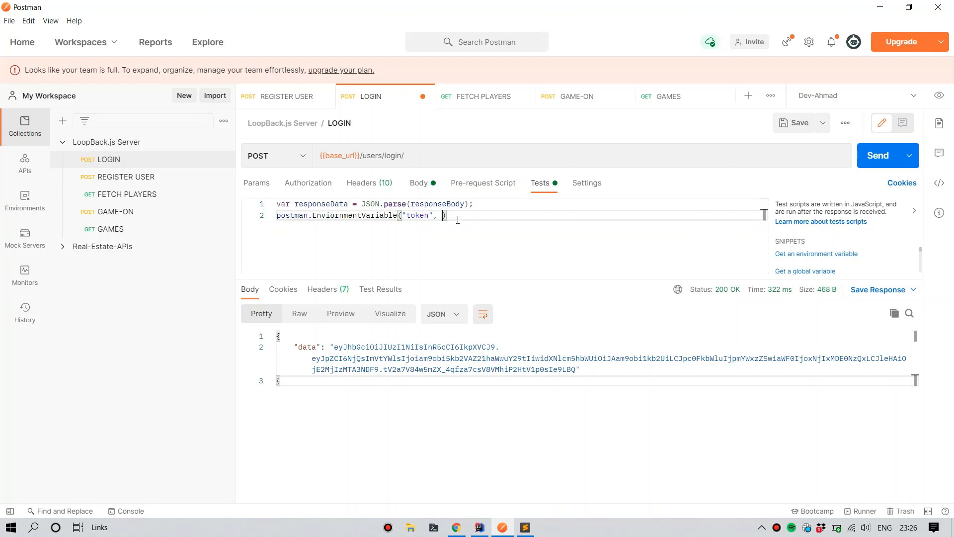
Pass responseData.data as the second argument of the token call and end the statement with a semicolon
{"action": "double_click", "coordinate": [341, 207]}
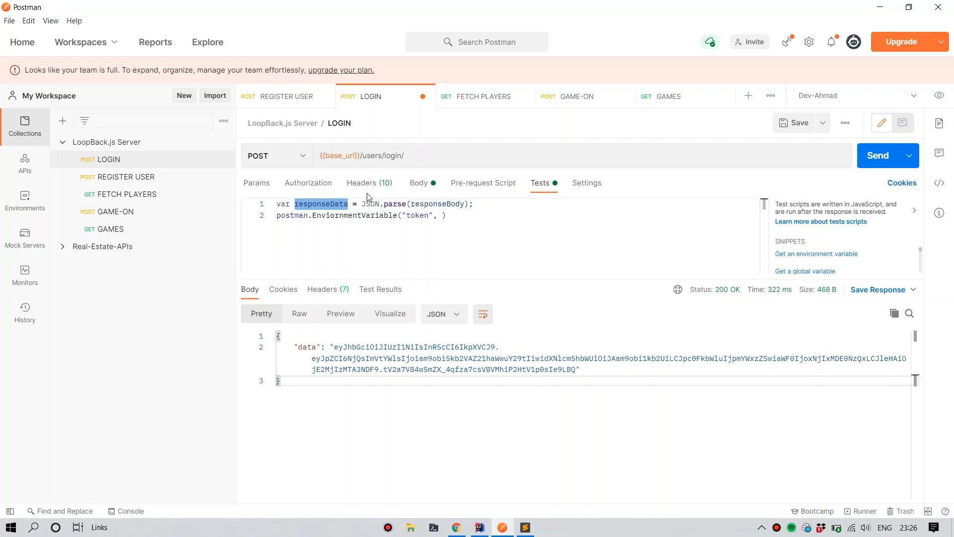
{"action": "triple_click", "coordinate": [323, 204]}
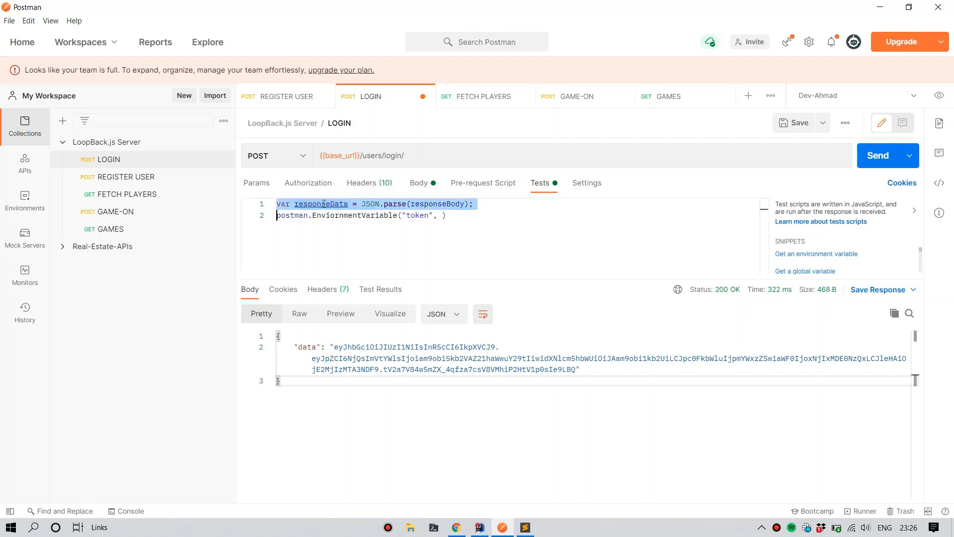
{"action": "double_click", "coordinate": [324, 203]}
{"action": "key", "text": "ctrl+c"}
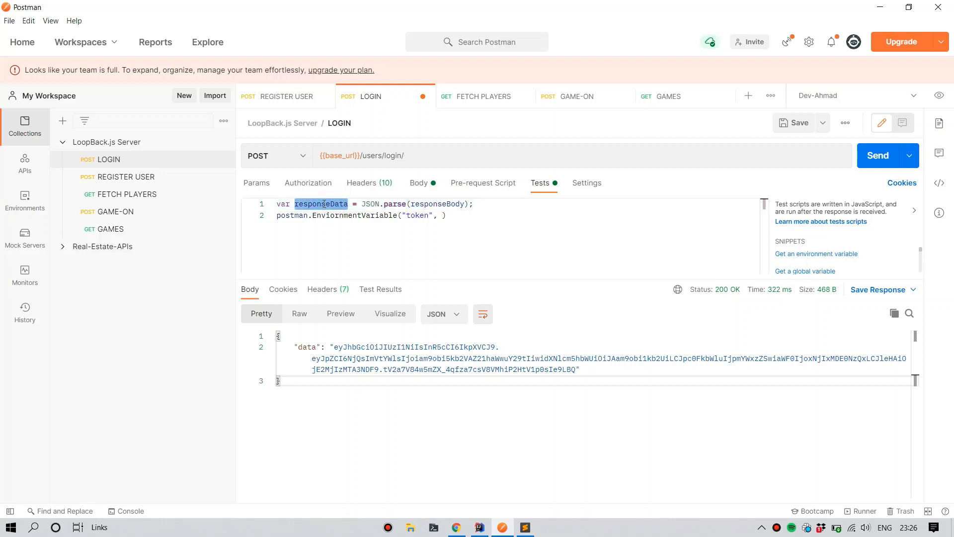
{"action": "left_click", "coordinate": [441, 216]}
{"action": "key", "text": "ctrl+v"}
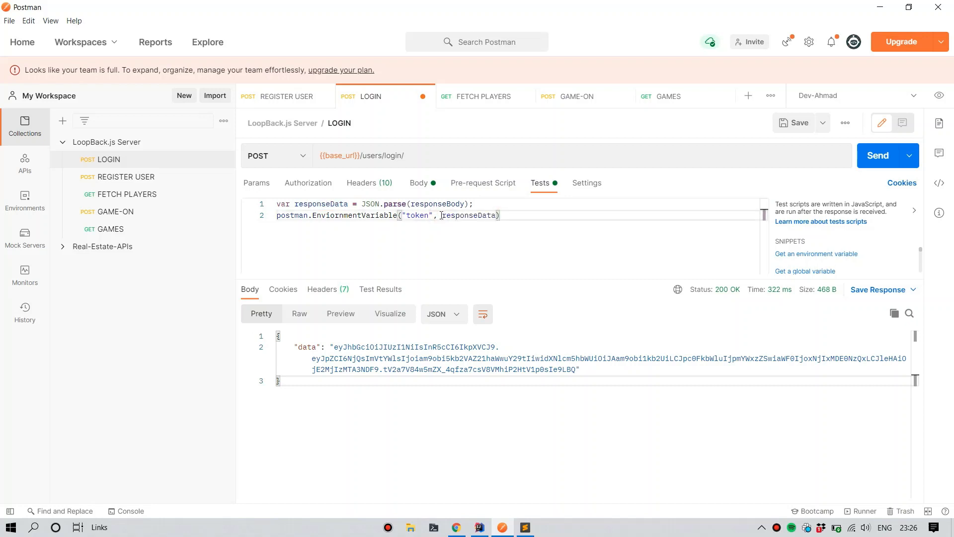
{"action": "type", "text": "."}
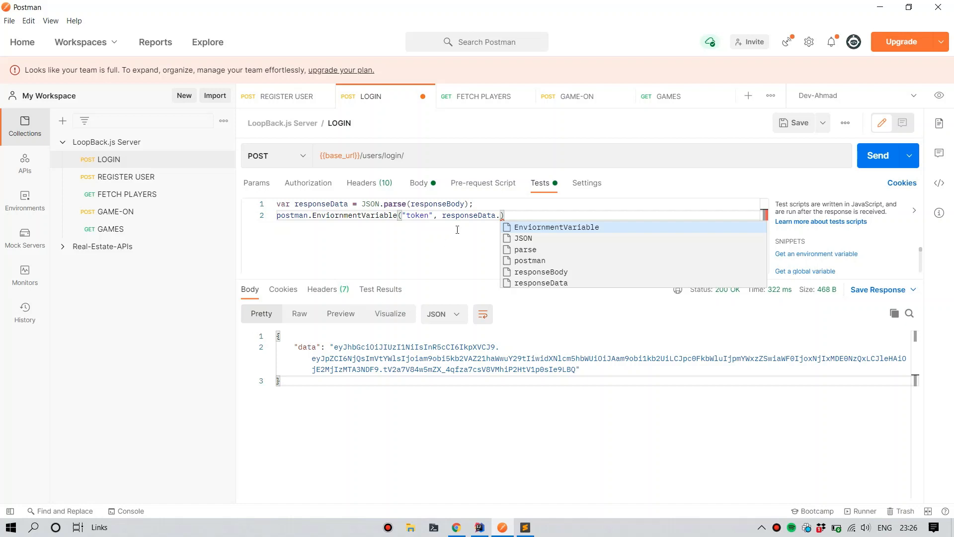
{"action": "type", "text": "data"}
{"action": "key", "text": "Right"}
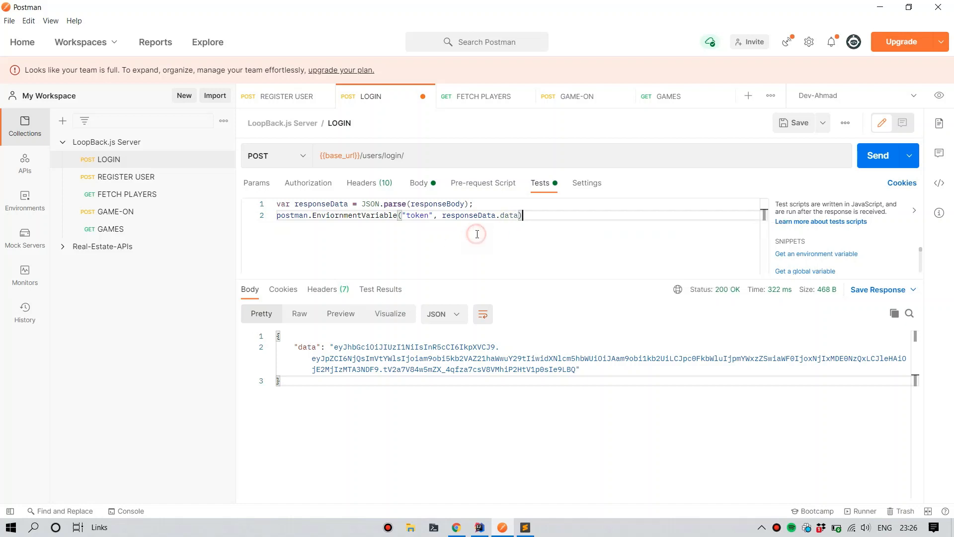
{"action": "left_click", "coordinate": [534, 224]}
{"action": "type", "text": ";"}
Clear the token variable's current value in the active environment and send the LOGIN request
{"action": "left_click", "coordinate": [417, 183]}
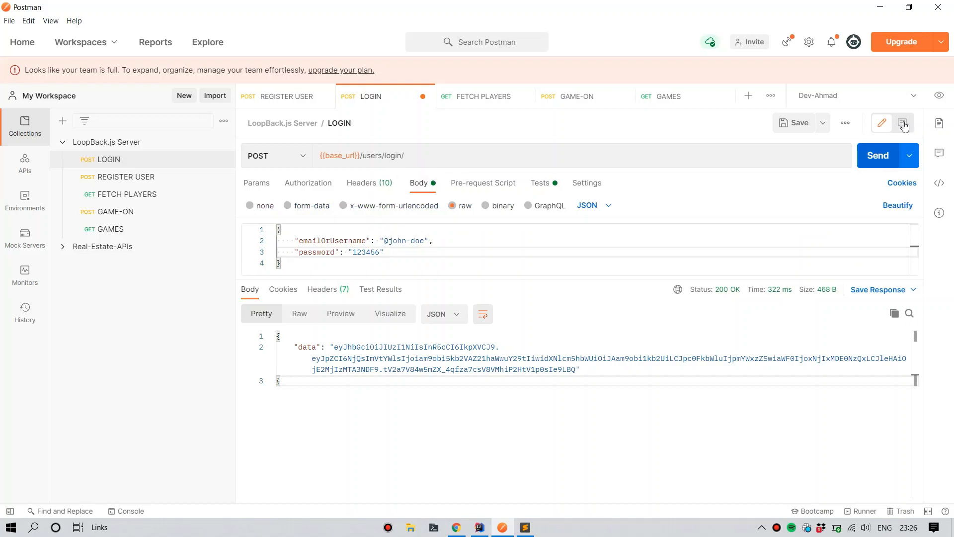
{"action": "left_click", "coordinate": [939, 96]}
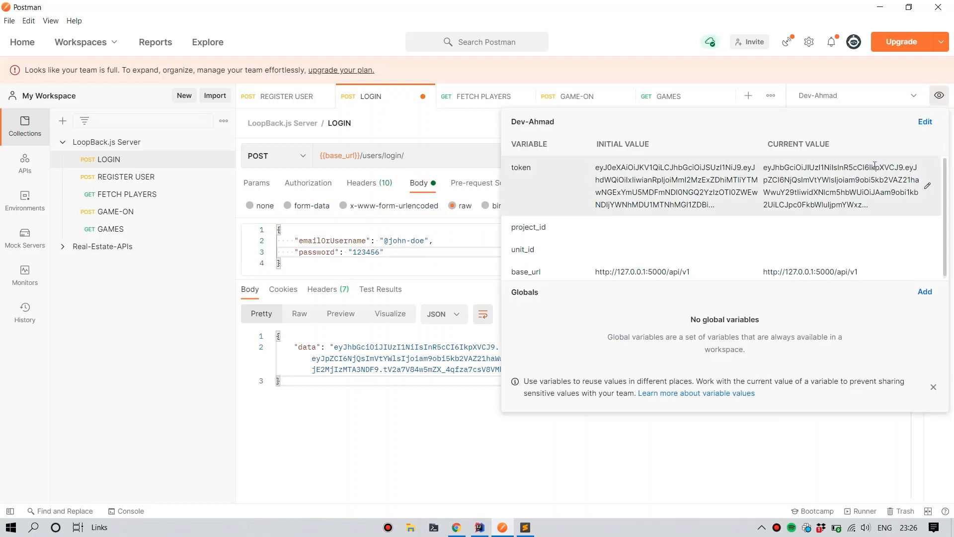
{"action": "left_click", "coordinate": [928, 188]}
{"action": "key", "text": "BackSpace"}
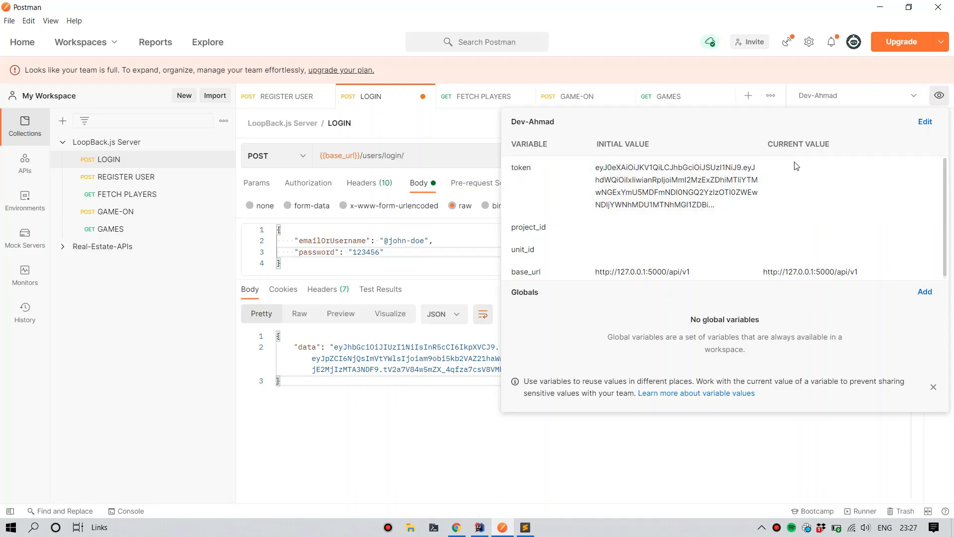
{"action": "left_click", "coordinate": [514, 473]}
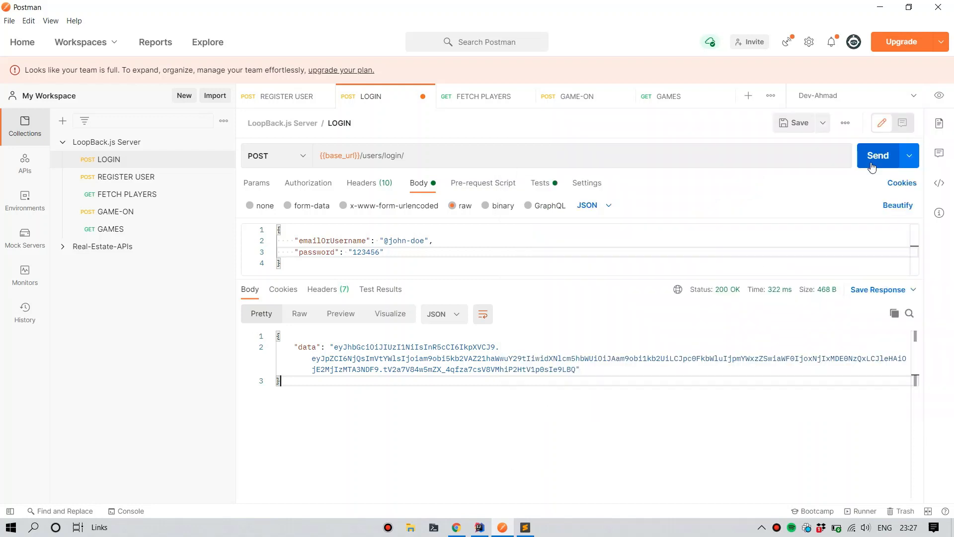
{"action": "left_click", "coordinate": [871, 164]}
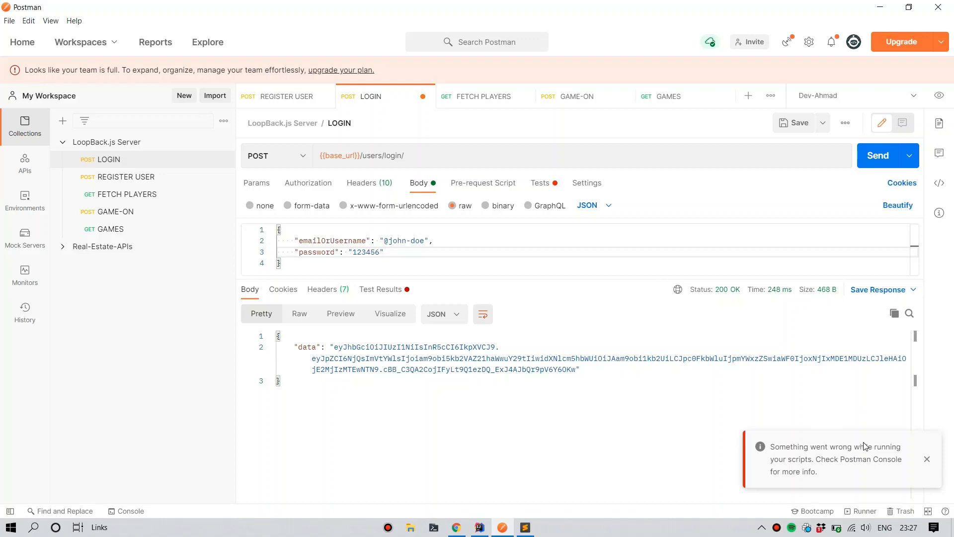
Correct the method in the LOGIN test script's second line to setEnvironmentVariable, resend the request, and show its request body
{"action": "left_click", "coordinate": [552, 189]}
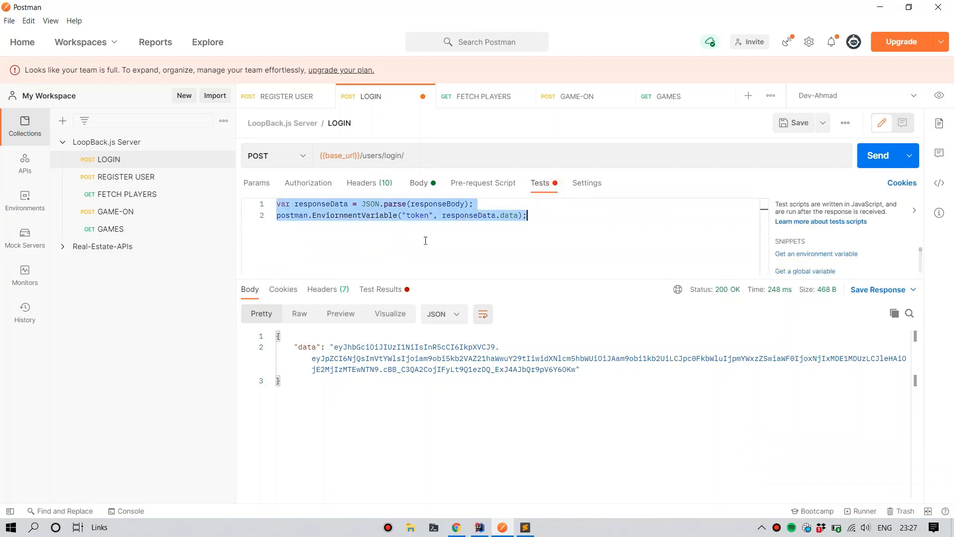
{"action": "left_click", "coordinate": [390, 250]}
{"action": "key", "text": "ctrl+Left"}
{"action": "key", "text": "ctrl+Left"}
{"action": "key", "text": "ctrl+Left"}
{"action": "key", "text": "ctrl+Left"}
{"action": "key", "text": "ctrl+Left"}
{"action": "key", "text": "ctrl+Left"}
{"action": "key", "text": "ctrl+Left"}
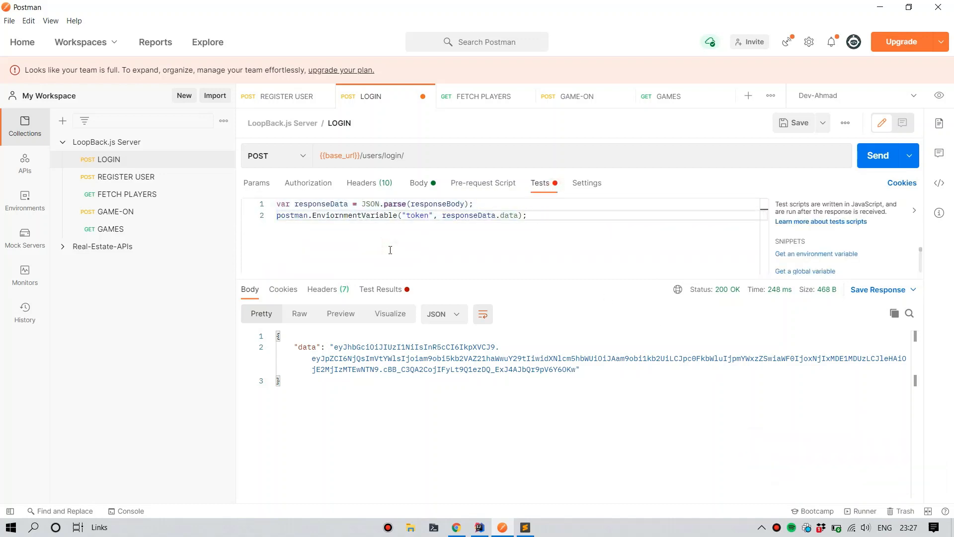
{"action": "type", "text": "set"}
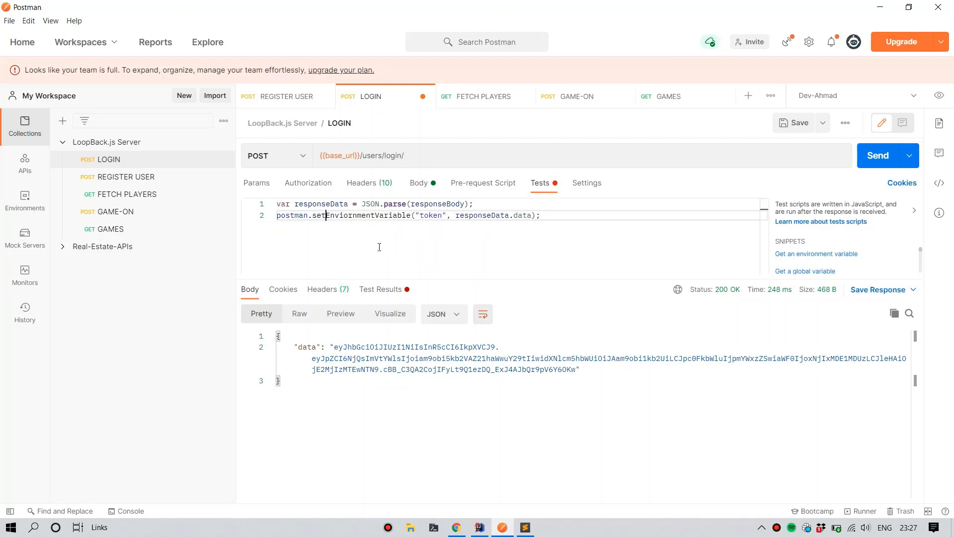
{"action": "left_click_drag", "start_coordinate": [312, 215], "coordinate": [412, 215]}
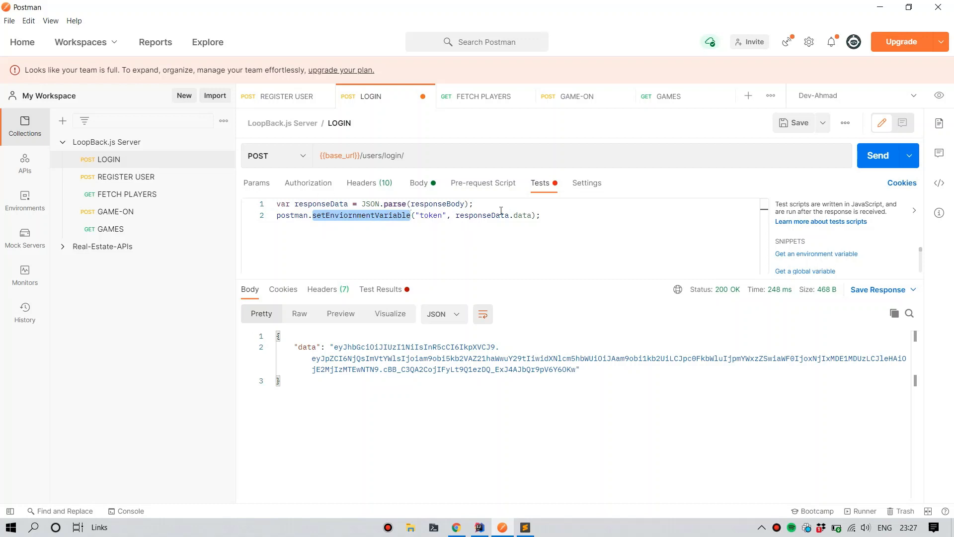
{"action": "left_click", "coordinate": [338, 241]}
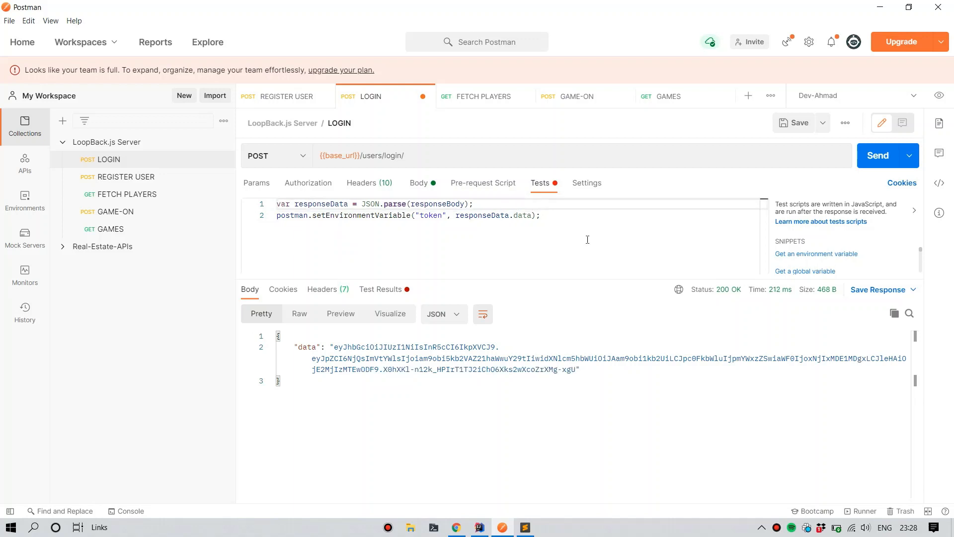
{"action": "left_click", "coordinate": [414, 183]}
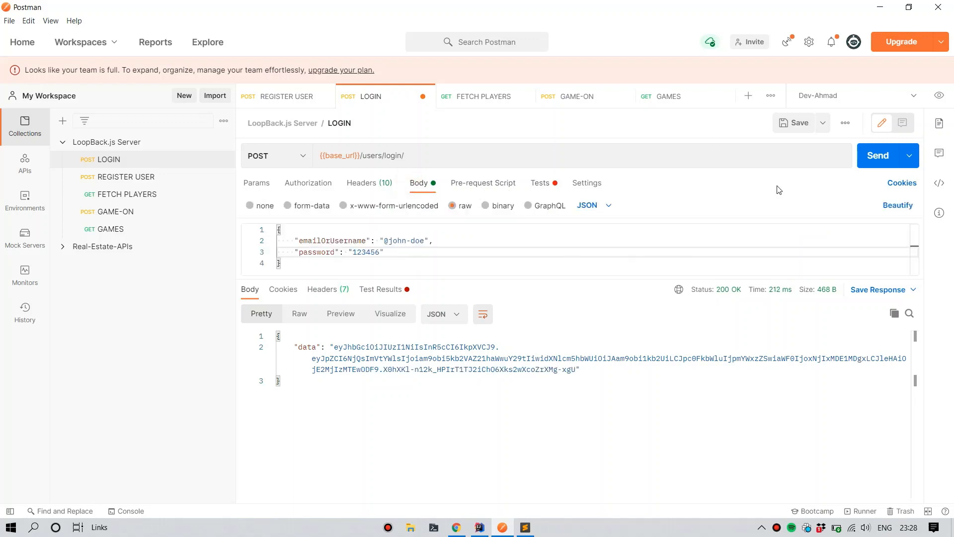
Resend the LOGIN request and check the token variable's current value in the Dev-Ahmad environment
{"action": "left_click", "coordinate": [878, 156]}
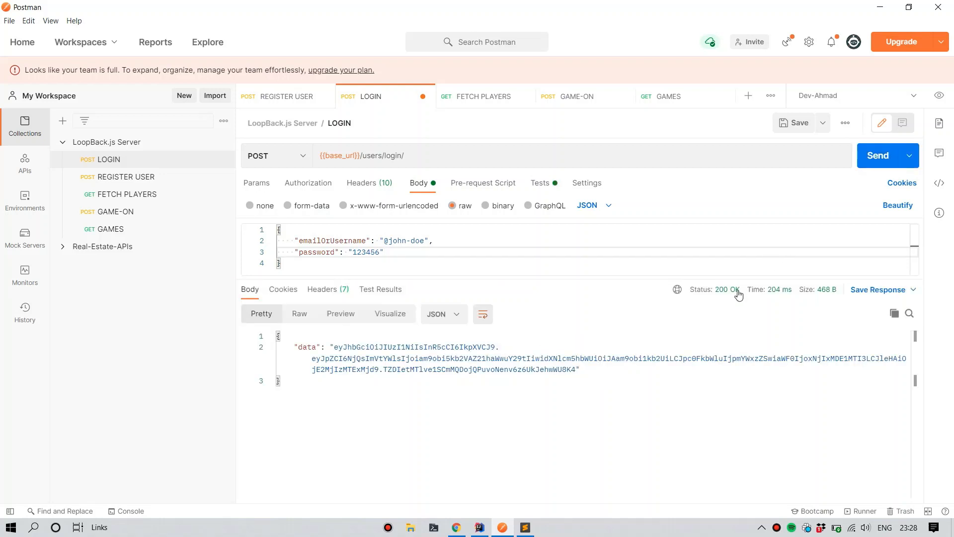
{"action": "mouse_move", "coordinate": [728, 290]}
{"action": "left_click", "coordinate": [939, 95]}
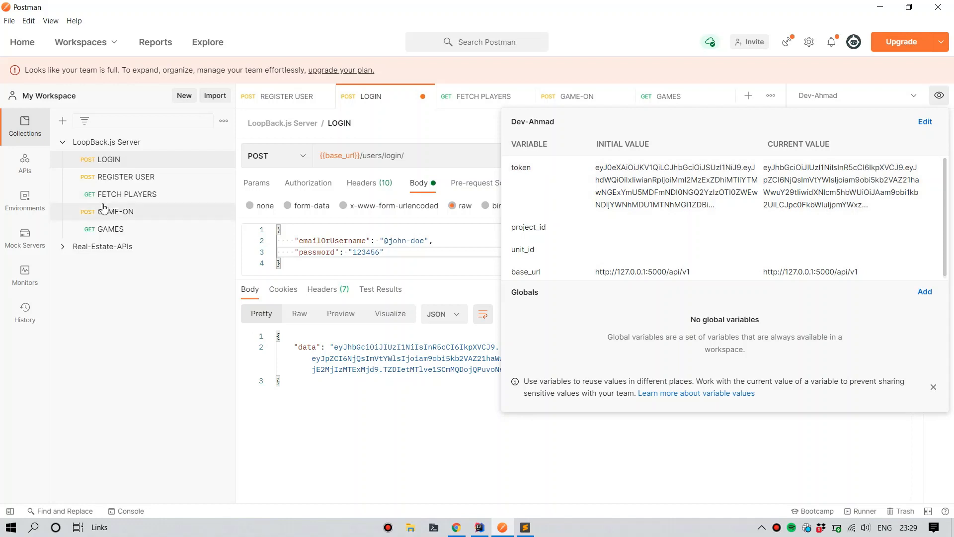
Review the Authorization headers of the FETCH PLAYERS, GAME-ON and GAMES requests, and send FETCH PLAYERS with the stored token
{"action": "left_click", "coordinate": [125, 200]}
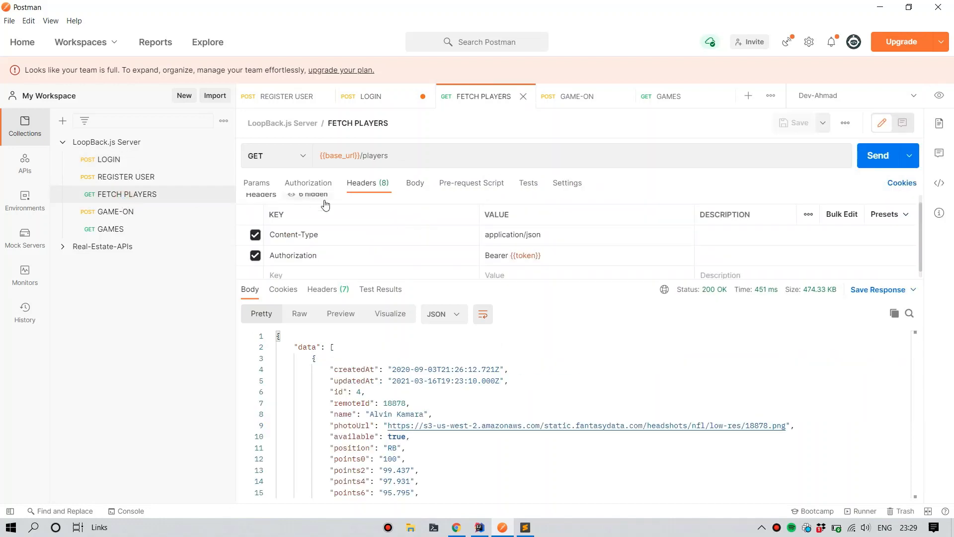
{"action": "left_click", "coordinate": [150, 212]}
{"action": "left_click", "coordinate": [123, 232]}
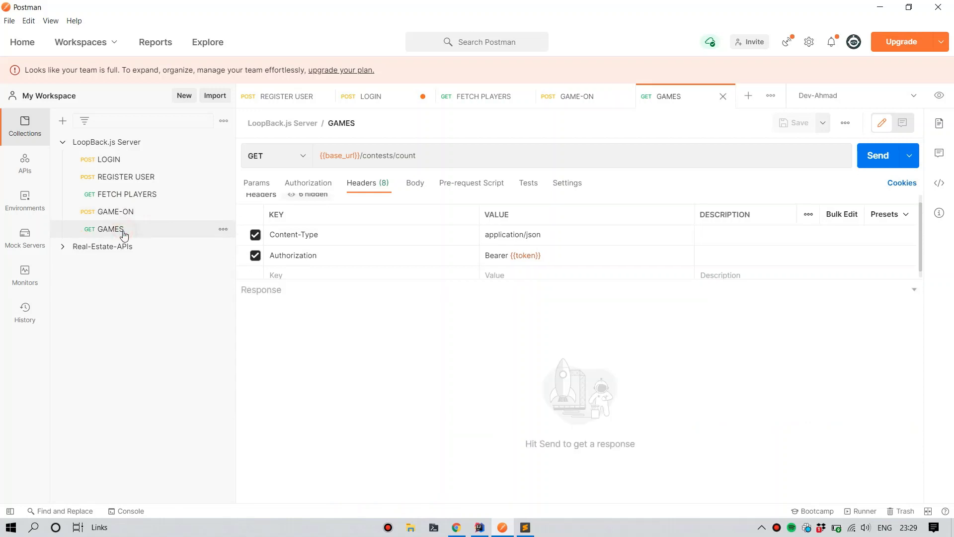
{"action": "left_click", "coordinate": [126, 199]}
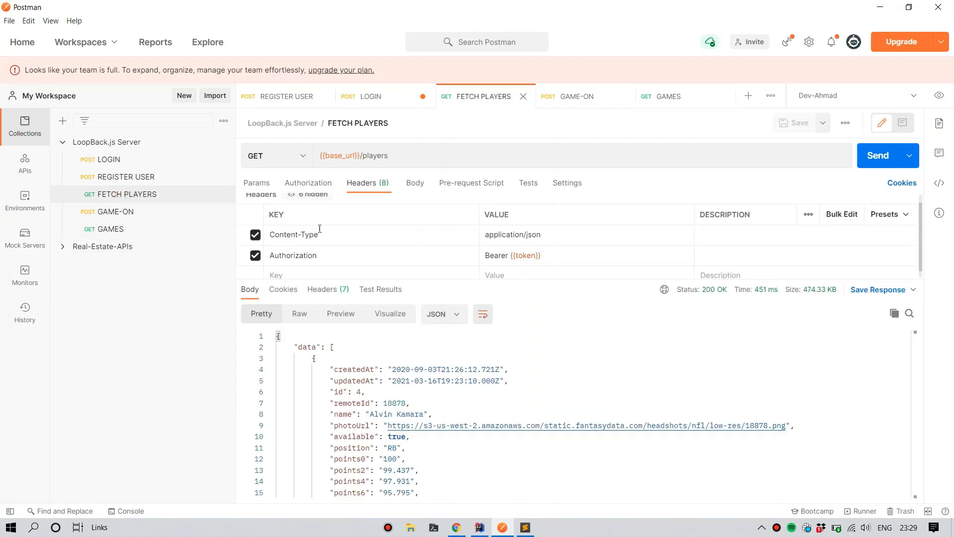
{"action": "left_click", "coordinate": [569, 259]}
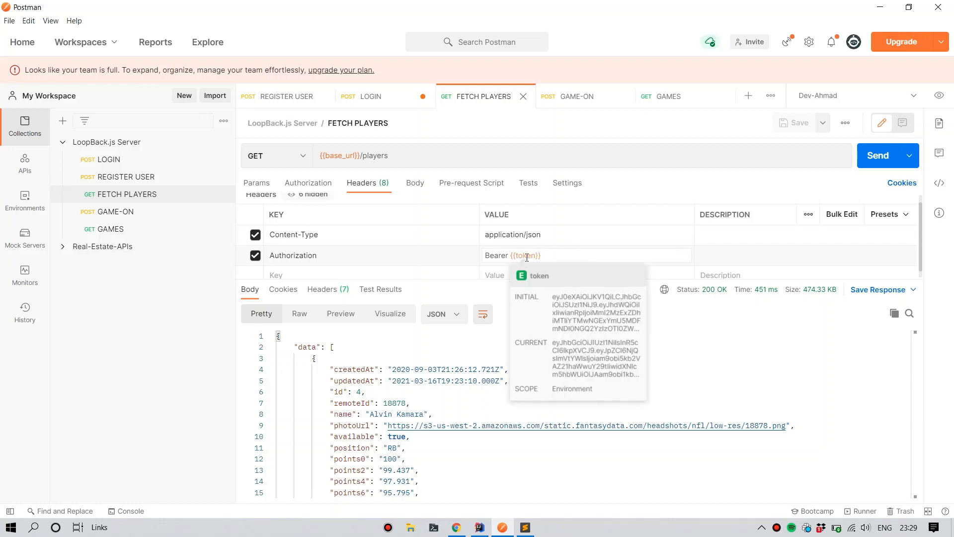
{"action": "left_click", "coordinate": [866, 167]}
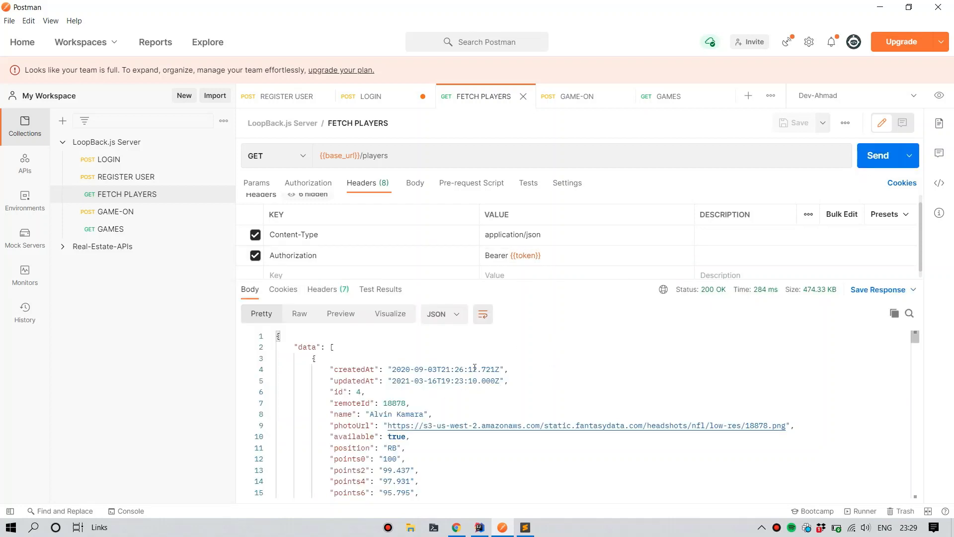
Send the LOGIN request twice to refresh the token, and rerun FETCH PLAYERS with it
{"action": "left_click", "coordinate": [110, 159]}
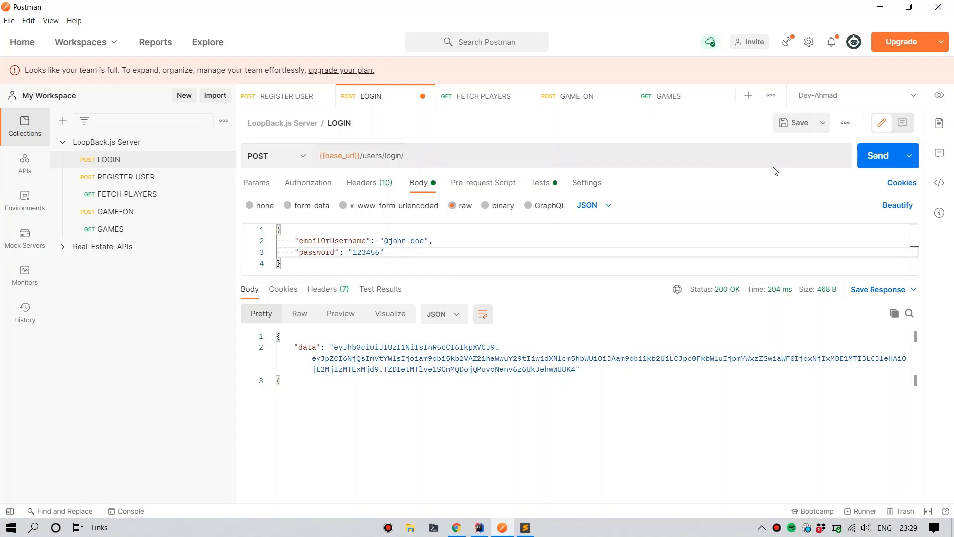
{"action": "left_click", "coordinate": [885, 167]}
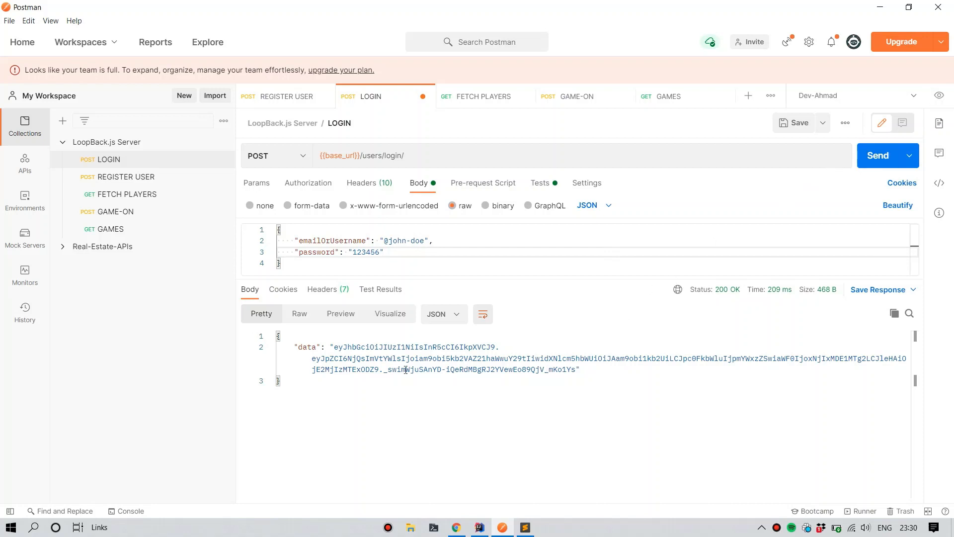
{"action": "left_click", "coordinate": [860, 164]}
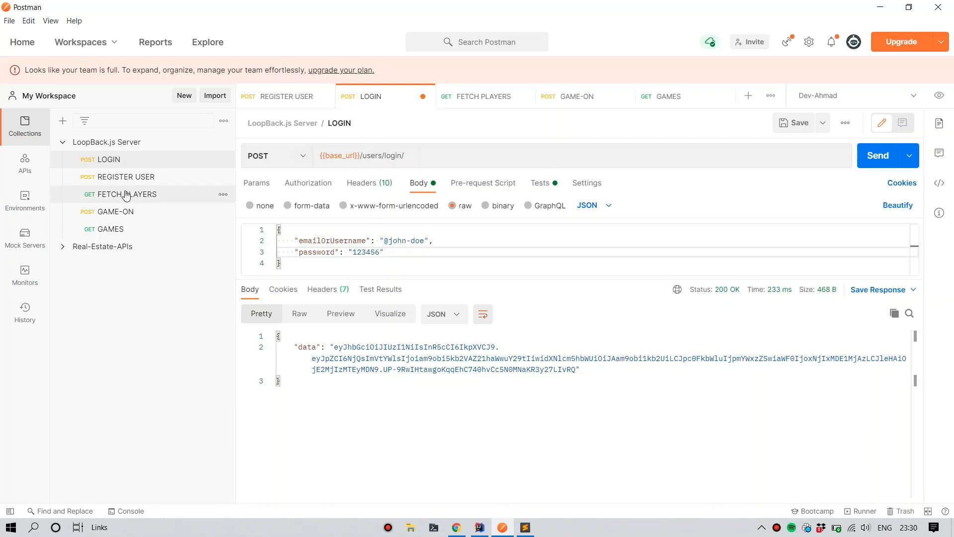
{"action": "left_click", "coordinate": [125, 195]}
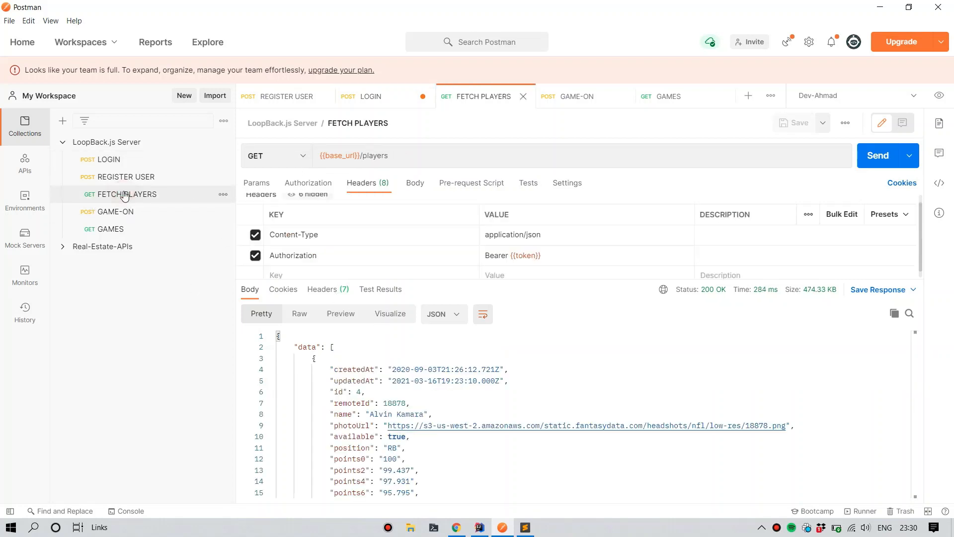
{"action": "left_click", "coordinate": [874, 164]}
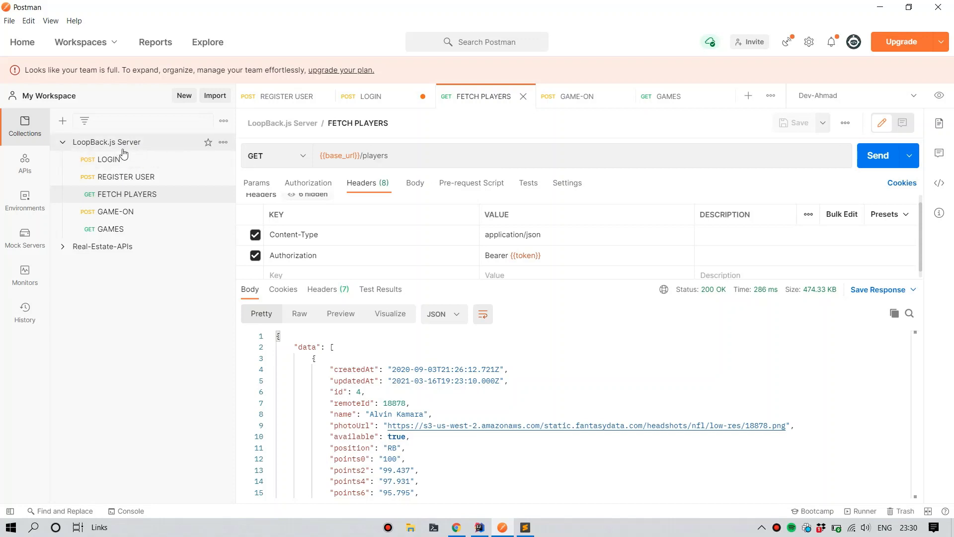
Review the LOGIN request's test script that stores the token in the LoopBack.js Server collection
{"action": "left_click", "coordinate": [110, 165]}
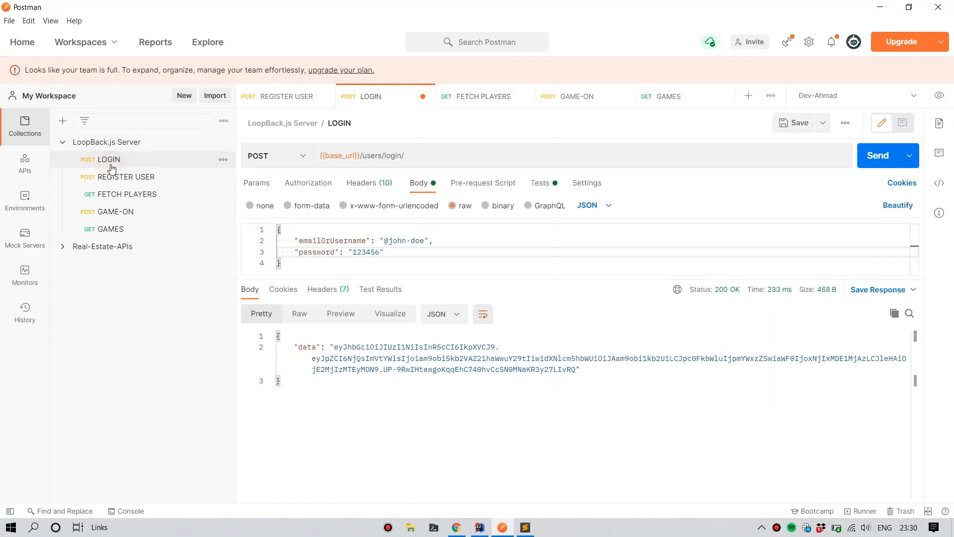
{"action": "left_click", "coordinate": [537, 185]}
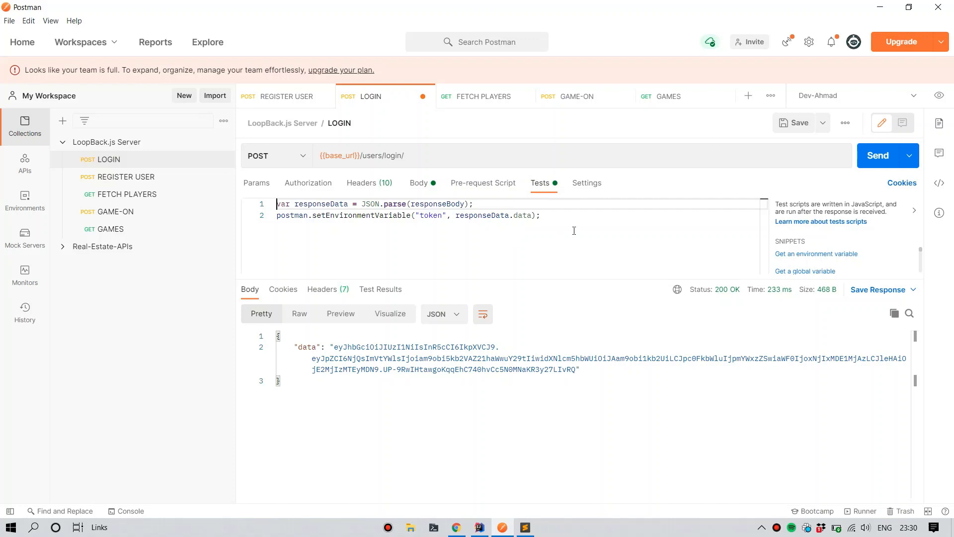
{"action": "left_click", "coordinate": [574, 231]}
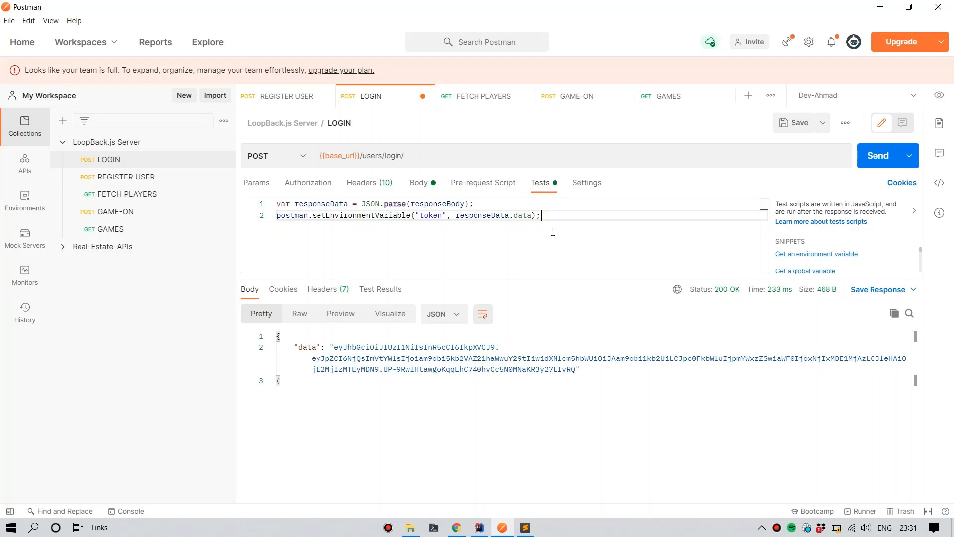
Browse the folders of the Real-Estate-APIs collection and examine the test script of its LOGIN request
{"action": "left_click", "coordinate": [64, 252]}
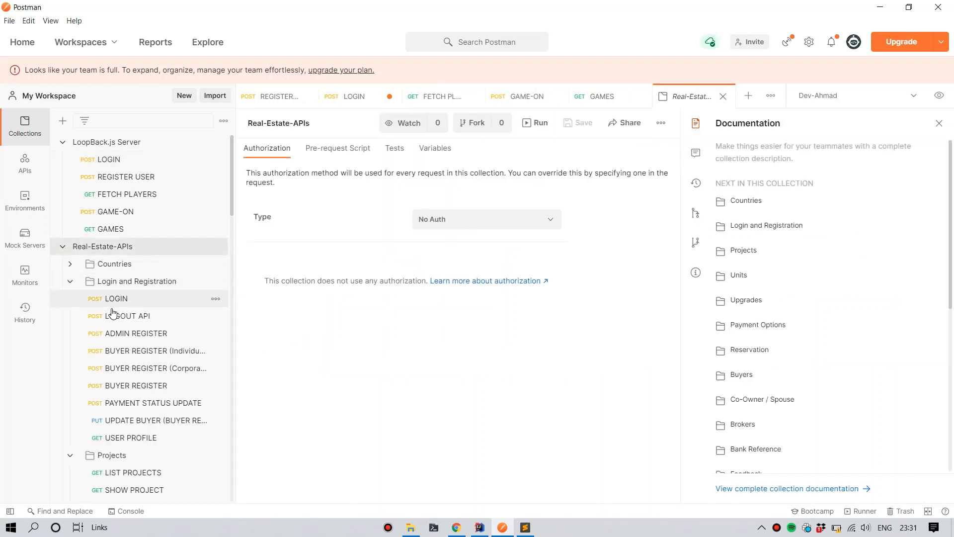
{"action": "scroll", "coordinate": [84, 303], "scroll_direction": "down", "scroll_amount": 3}
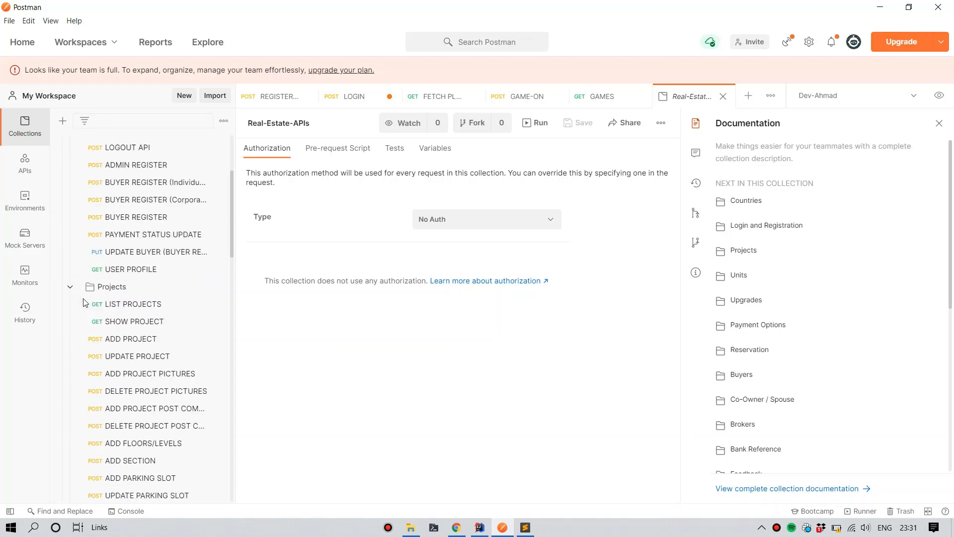
{"action": "scroll", "coordinate": [84, 302], "scroll_direction": "up", "scroll_amount": 3}
{"action": "scroll", "coordinate": [83, 302], "scroll_direction": "down", "scroll_amount": 10}
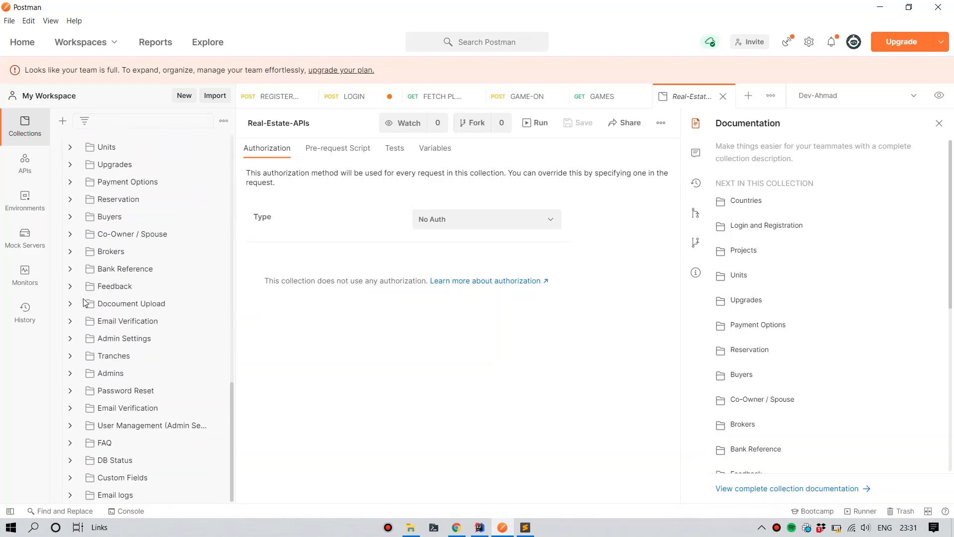
{"action": "scroll", "coordinate": [179, 220], "scroll_direction": "up", "scroll_amount": 10}
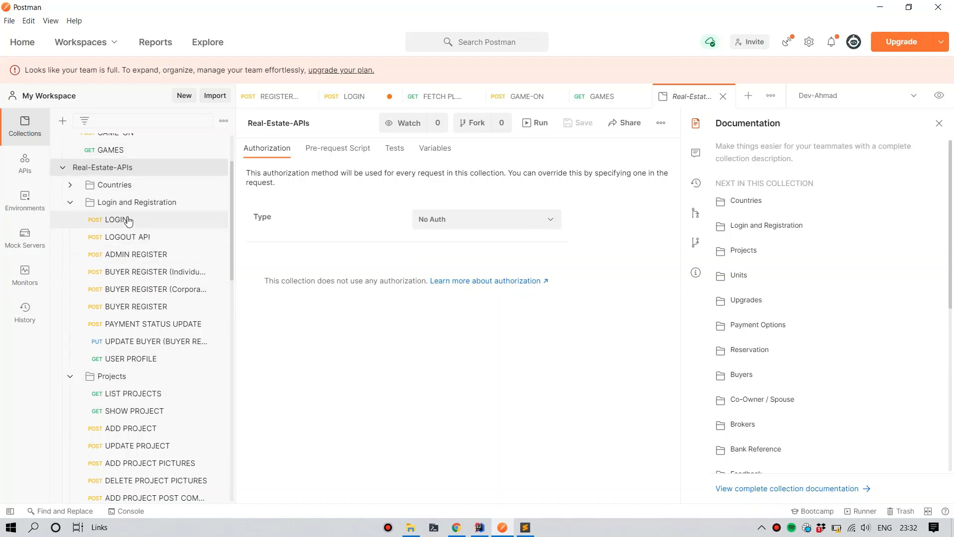
{"action": "scroll", "coordinate": [130, 227], "scroll_direction": "down", "scroll_amount": 1}
{"action": "scroll", "coordinate": [135, 240], "scroll_direction": "up", "scroll_amount": 1}
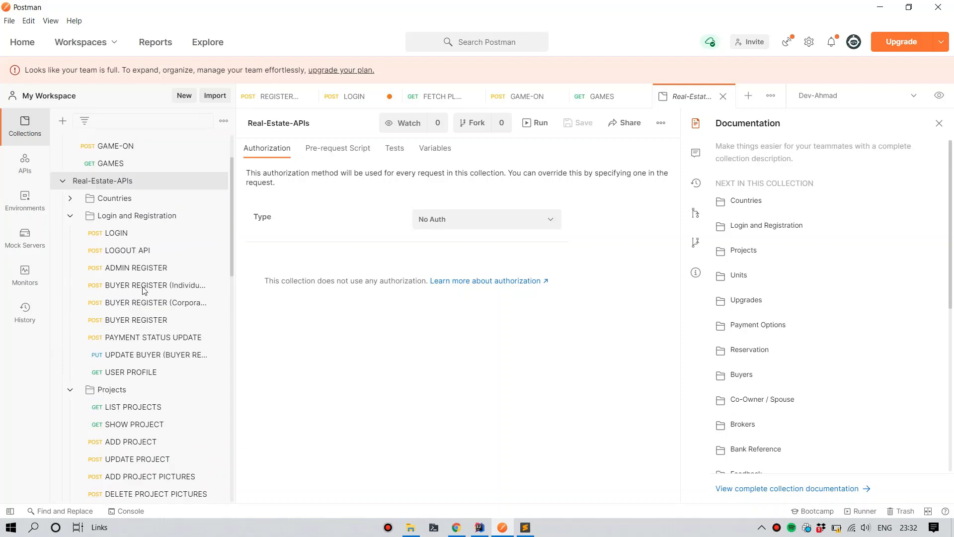
{"action": "left_click", "coordinate": [135, 241]}
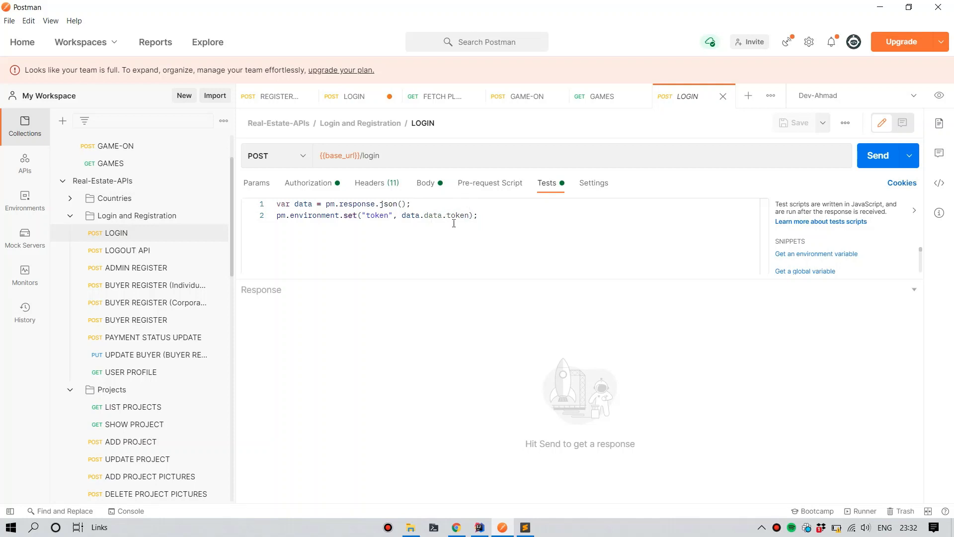
Compare the LIST PROJECTS test script that sets project_id with the {{project_id}} variable in the SHOW PROJECT URL
{"action": "left_click", "coordinate": [149, 408]}
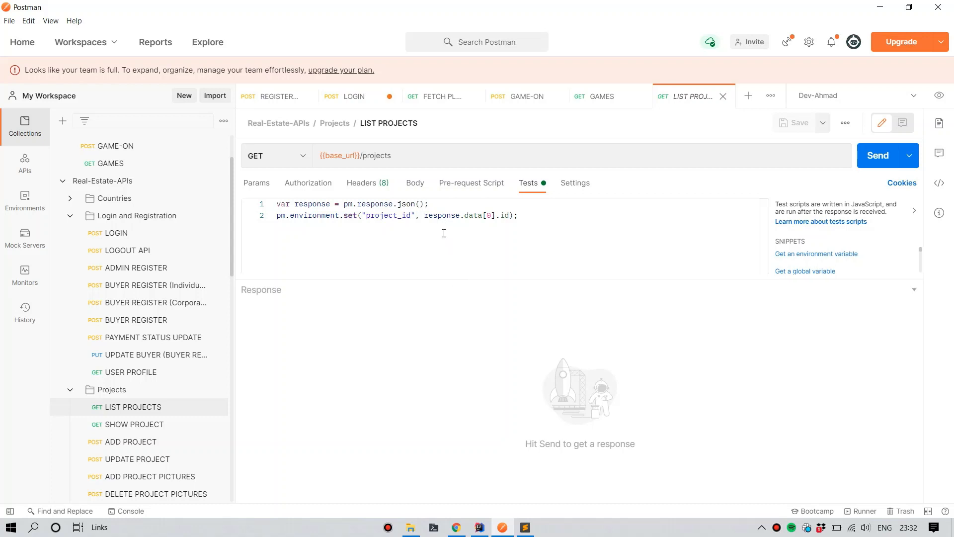
{"action": "left_click", "coordinate": [132, 430]}
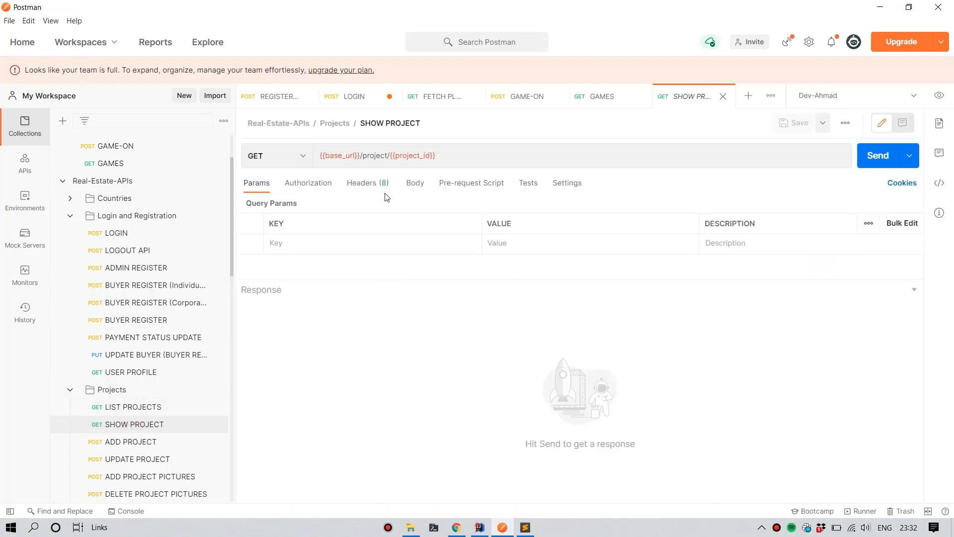
{"action": "double_click", "coordinate": [445, 157]}
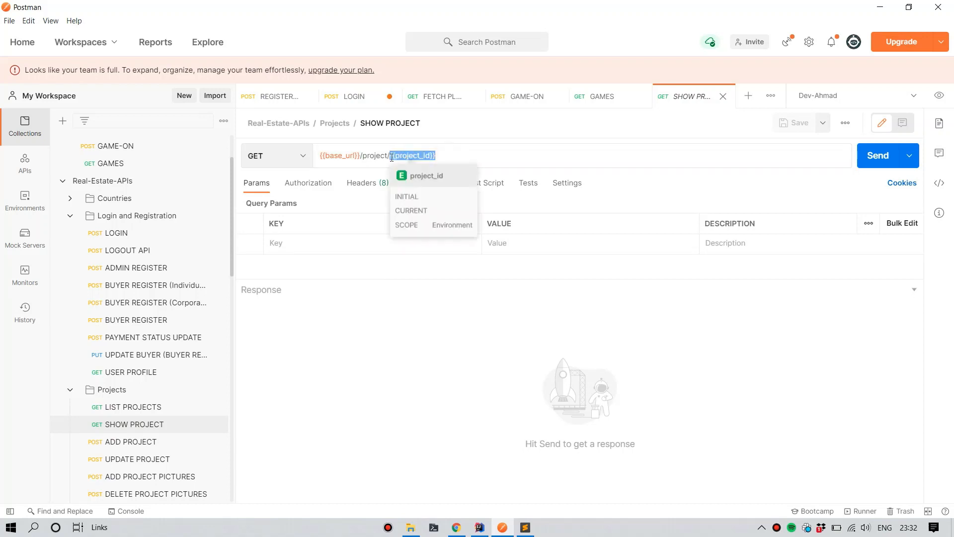
{"action": "left_click", "coordinate": [158, 405]}
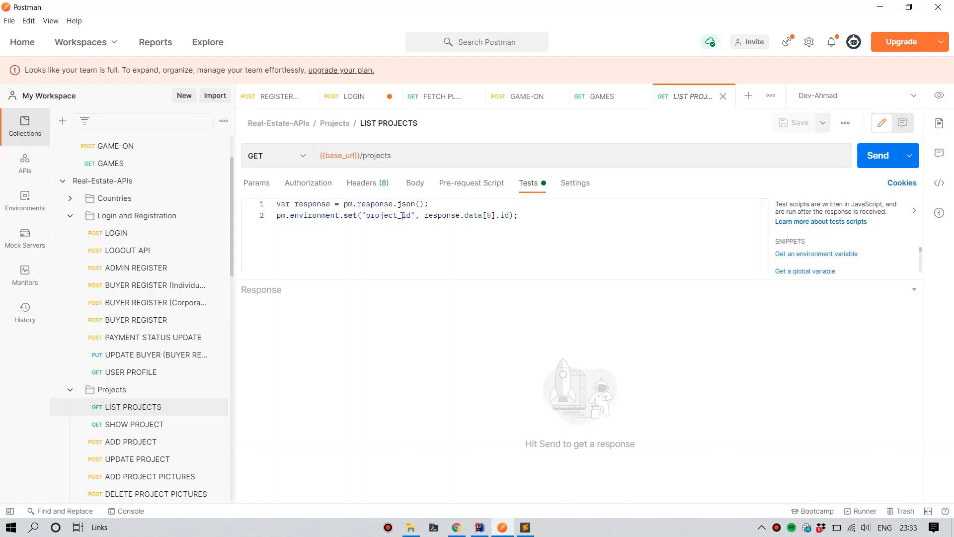
{"action": "left_click", "coordinate": [147, 425]}
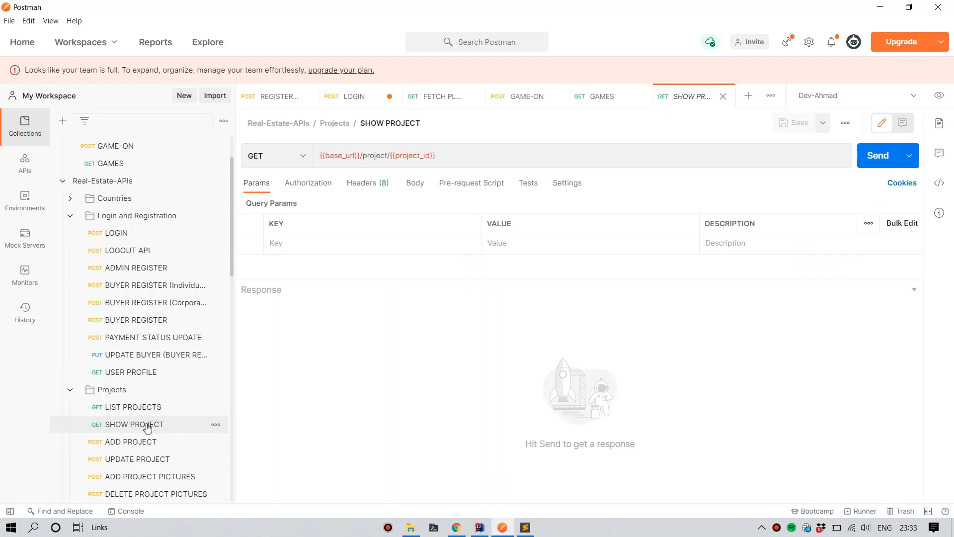